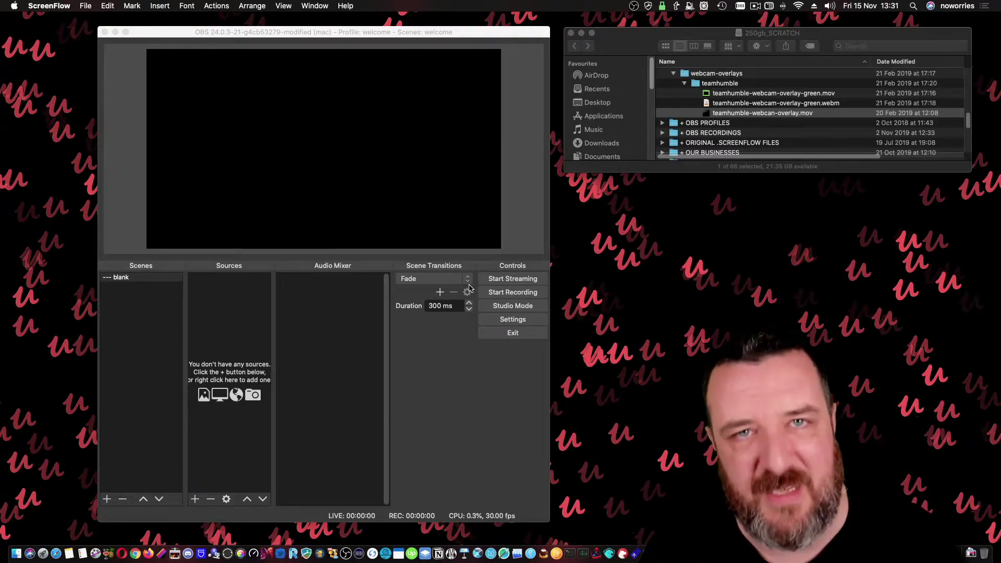
Create a scene named cam and add a new video capture device source named brio to it
{"action": "left_click", "coordinate": [107, 499]}
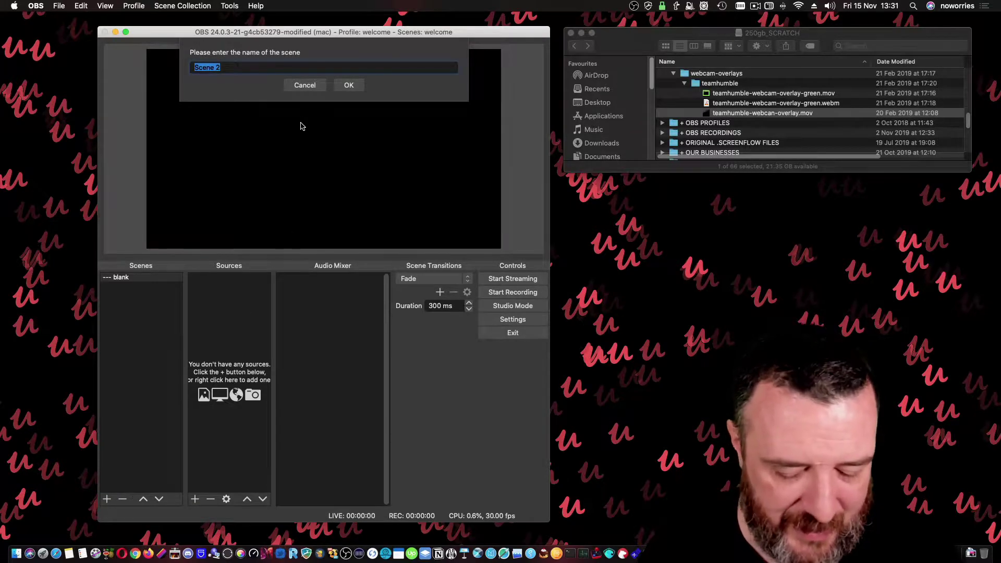
{"action": "left_click", "coordinate": [348, 86]}
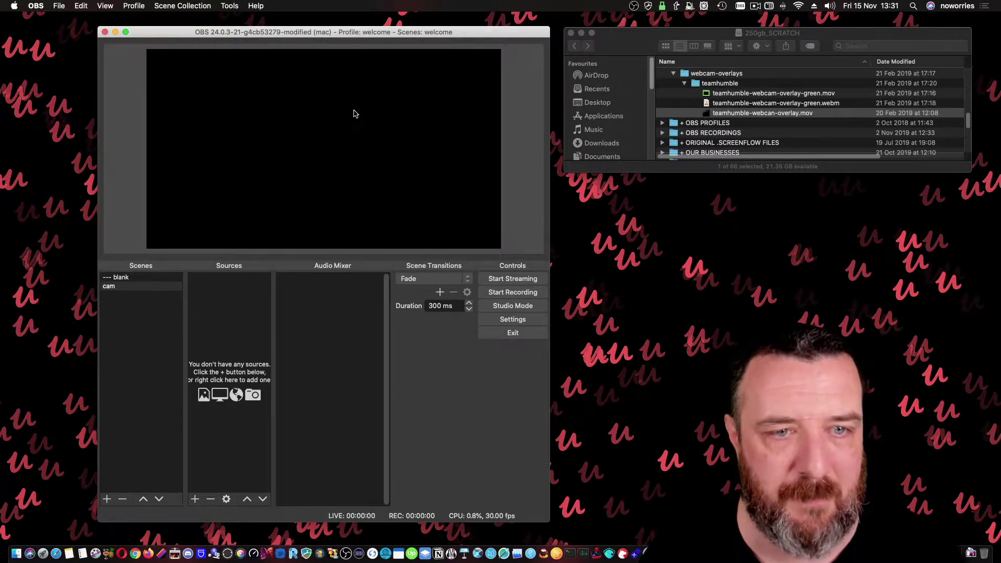
{"action": "left_click", "coordinate": [195, 499]}
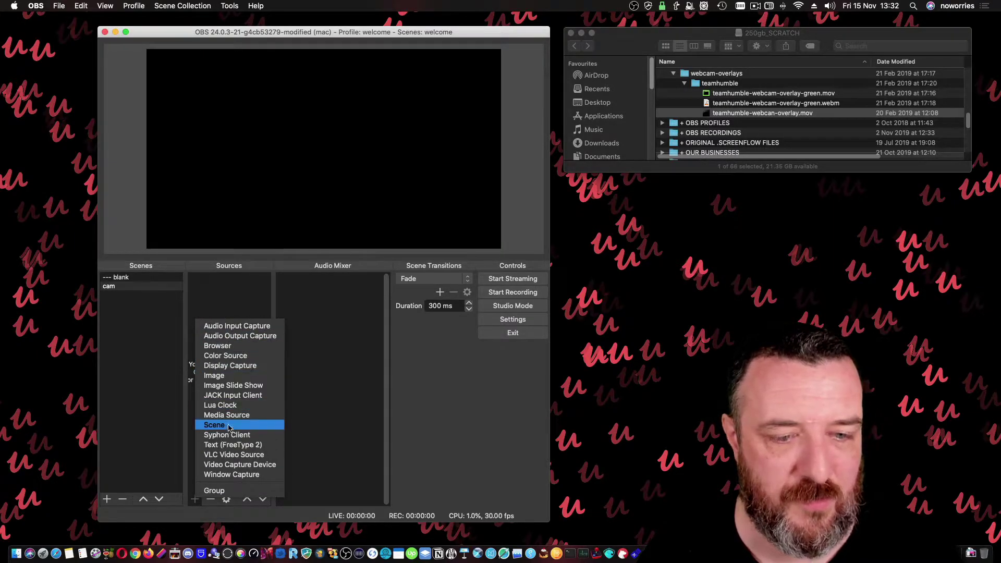
{"action": "left_click", "coordinate": [227, 465]}
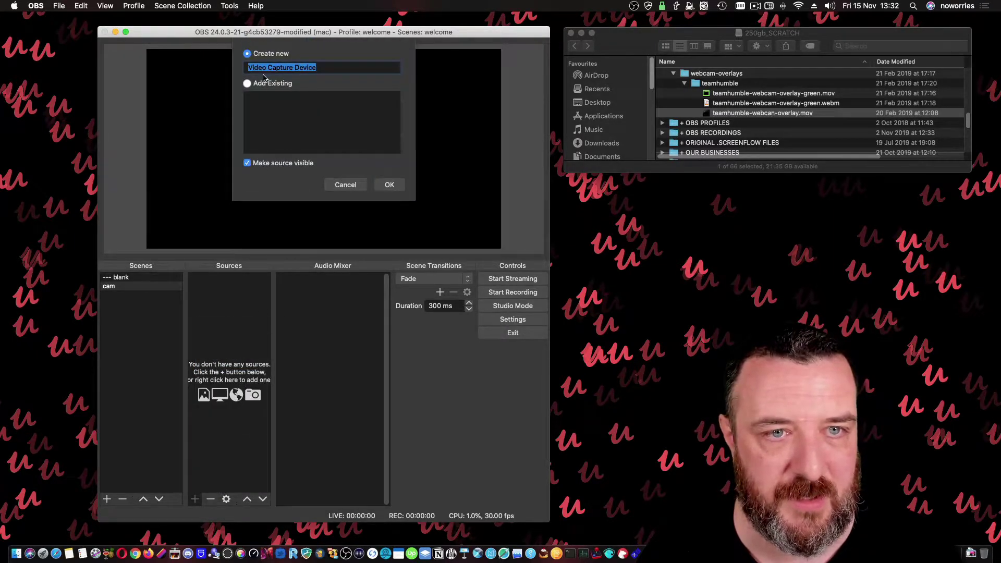
{"action": "type", "text": "brio"}
{"action": "key", "text": "Return"}
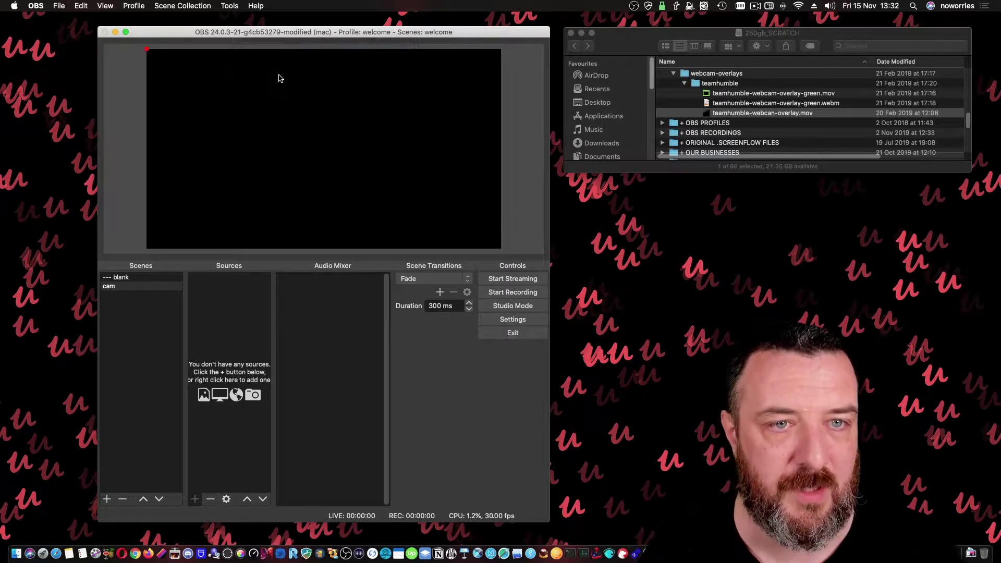
Choose Logitech BRIO as the capture device of the brio source and accept its properties
{"action": "left_click", "coordinate": [245, 323]}
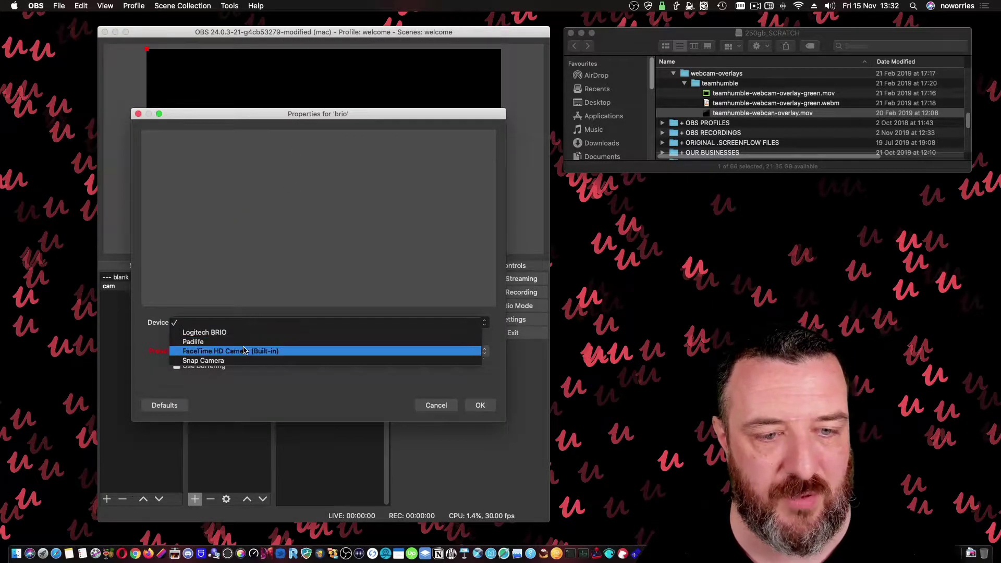
{"action": "left_click", "coordinate": [245, 333]}
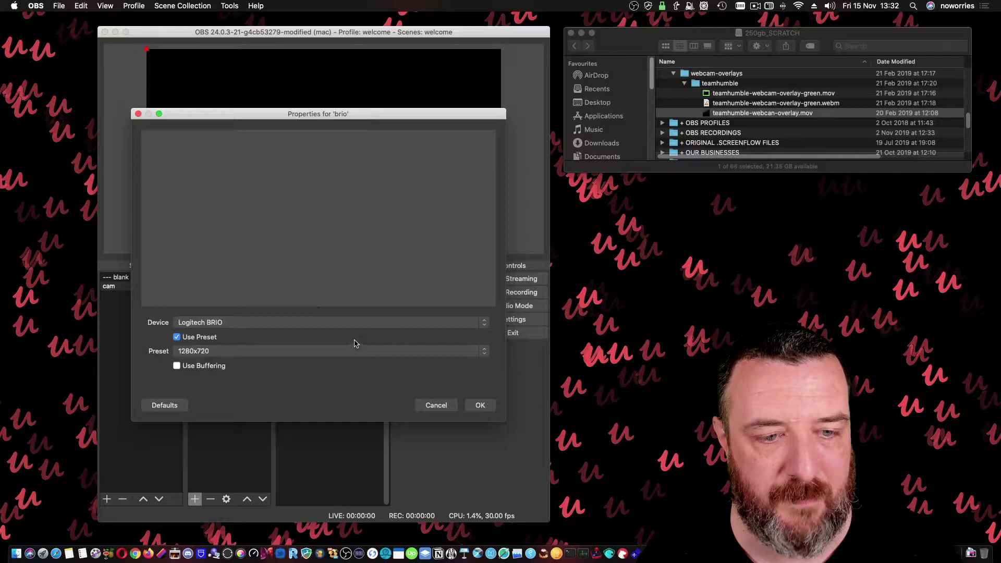
{"action": "left_click", "coordinate": [479, 406]}
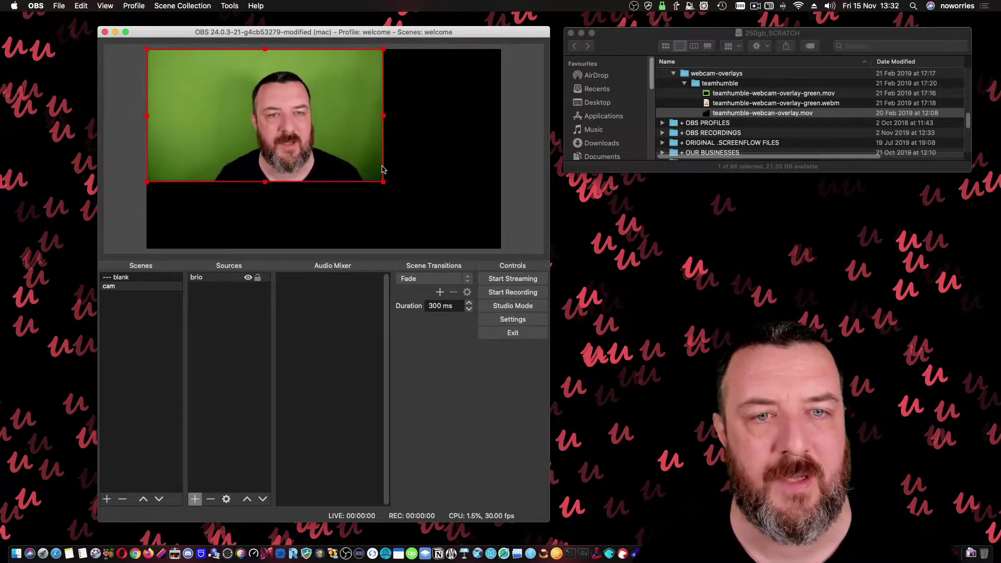
Enlarge the brio webcam source to fill the whole canvas and lock it
{"action": "left_click_drag", "start_coordinate": [384, 182], "coordinate": [501, 248]}
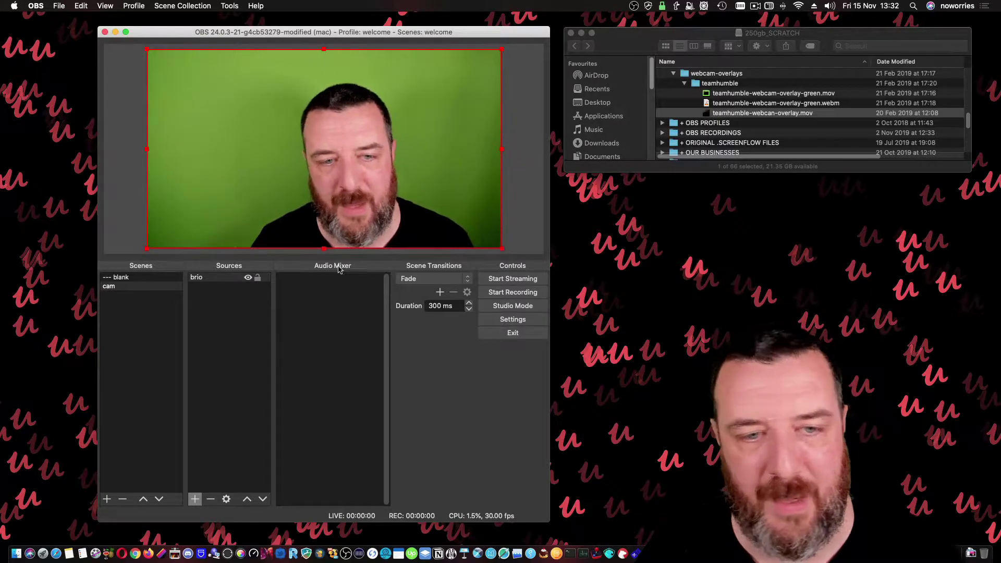
{"action": "left_click", "coordinate": [254, 277]}
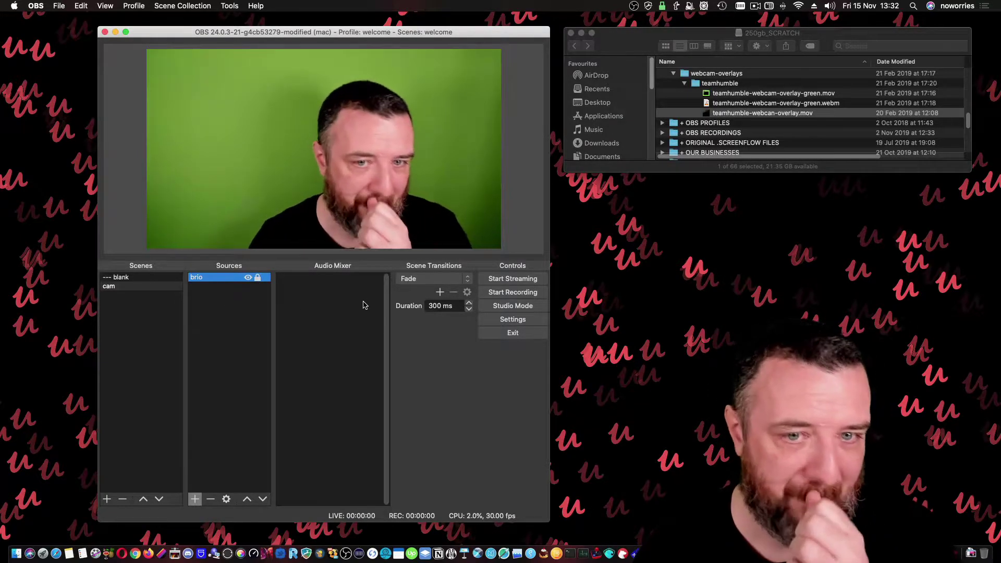
{"action": "left_click", "coordinate": [351, 216]}
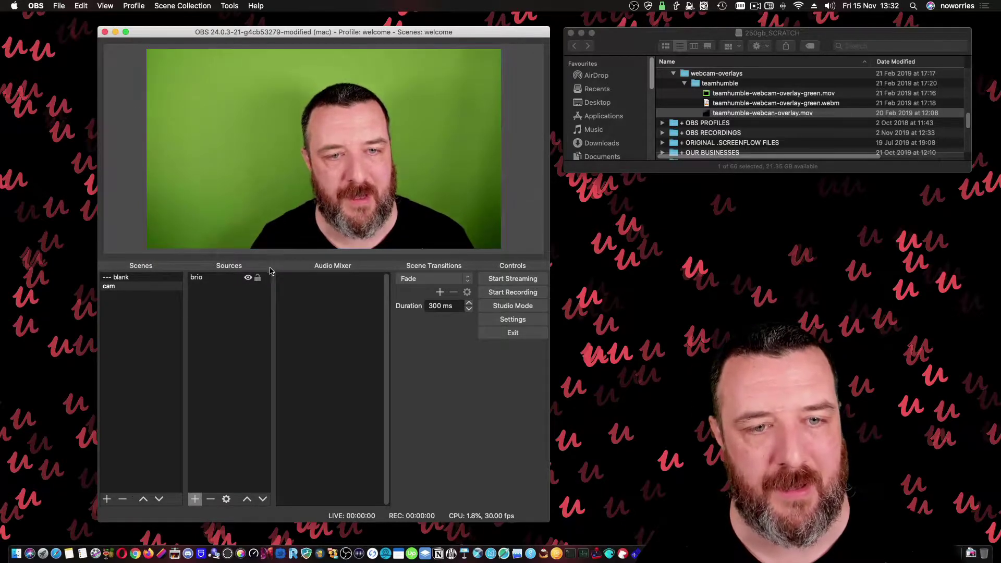
Shrink the unlocked brio webcam source to slightly under half the canvas width and place it in the canvas's lower-left area
{"action": "left_click", "coordinate": [499, 53]}
{"action": "left_click_drag", "start_coordinate": [499, 54], "coordinate": [335, 139]}
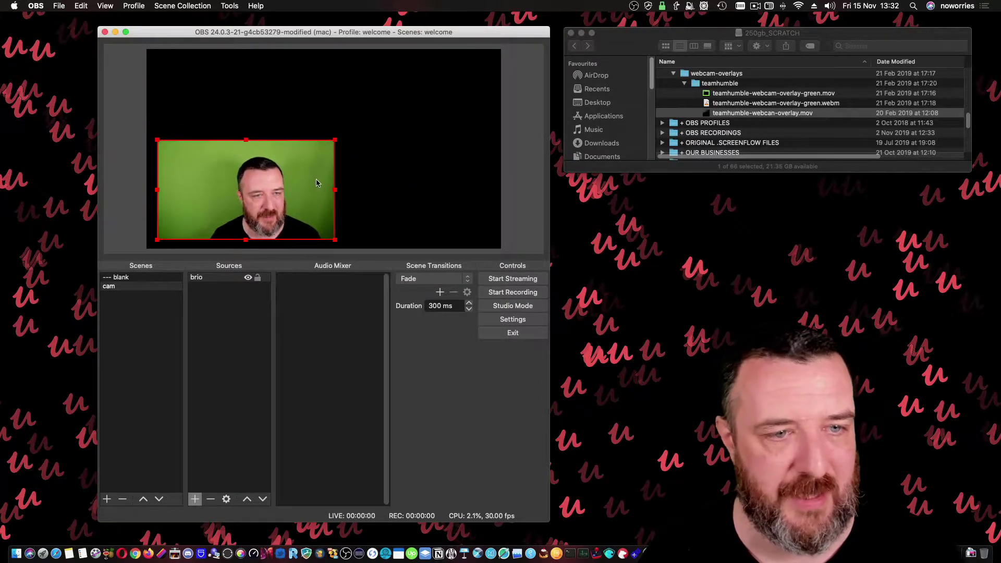
{"action": "left_click", "coordinate": [400, 206]}
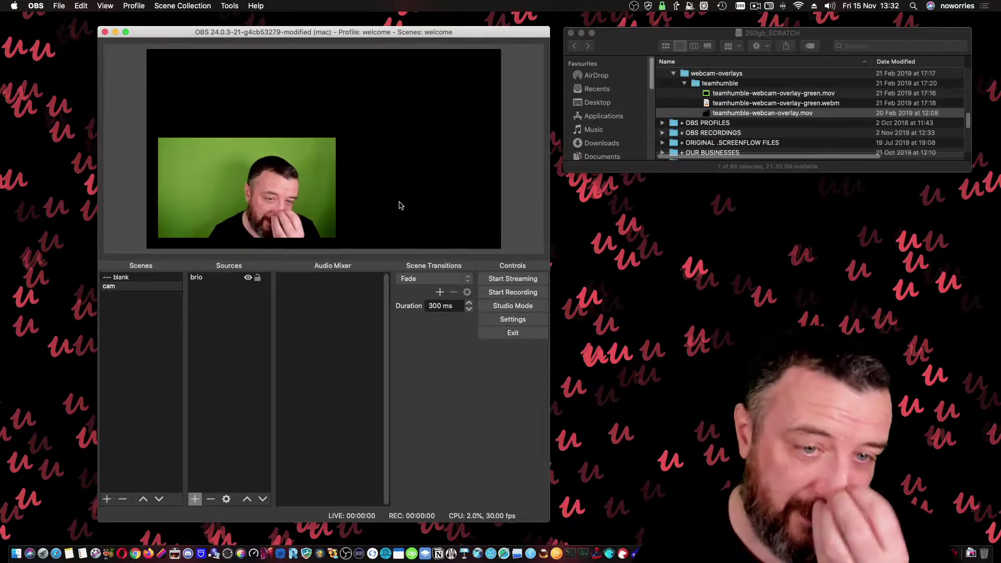
{"action": "left_click", "coordinate": [329, 146]}
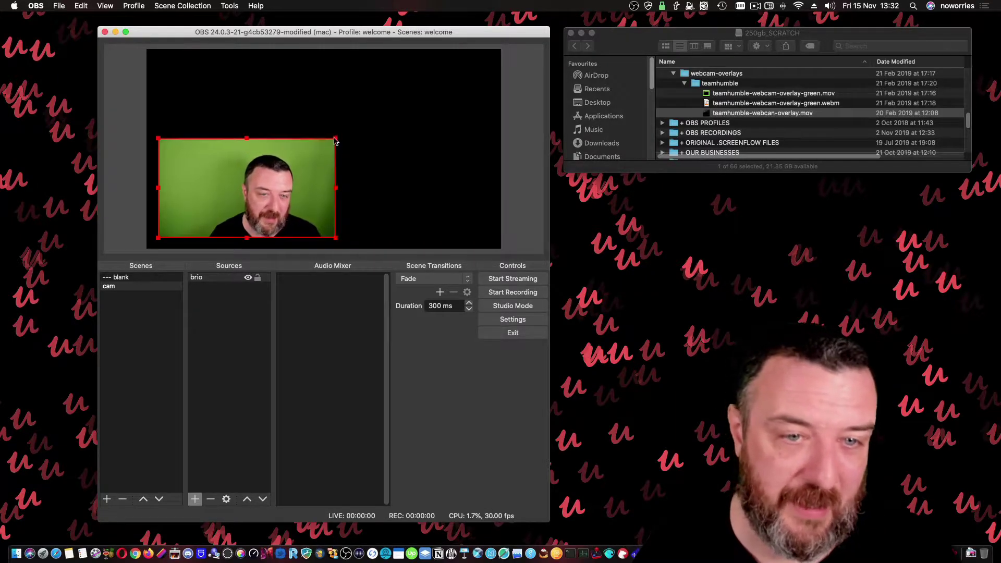
{"action": "left_click_drag", "start_coordinate": [335, 140], "coordinate": [324, 145]}
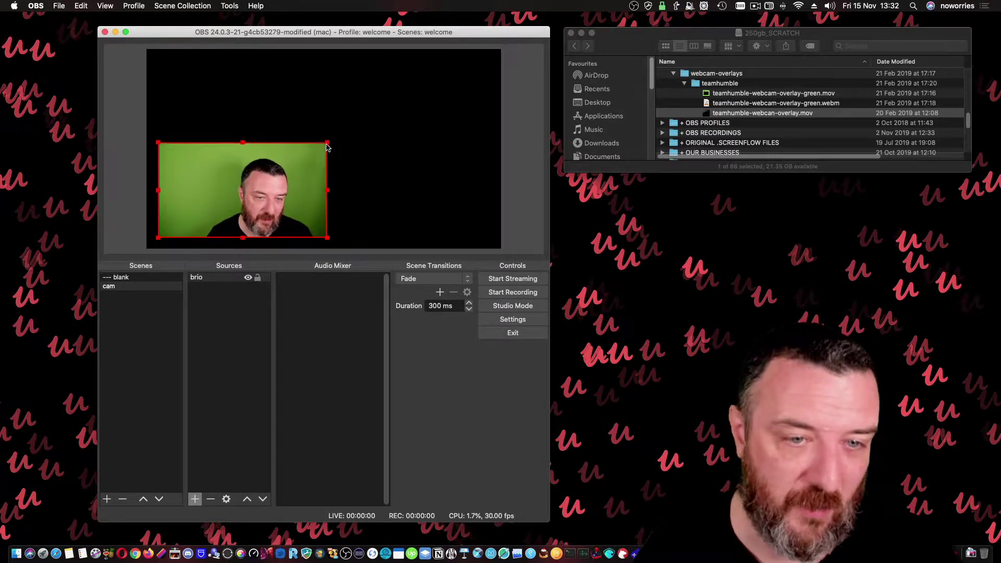
{"action": "left_click", "coordinate": [409, 198]}
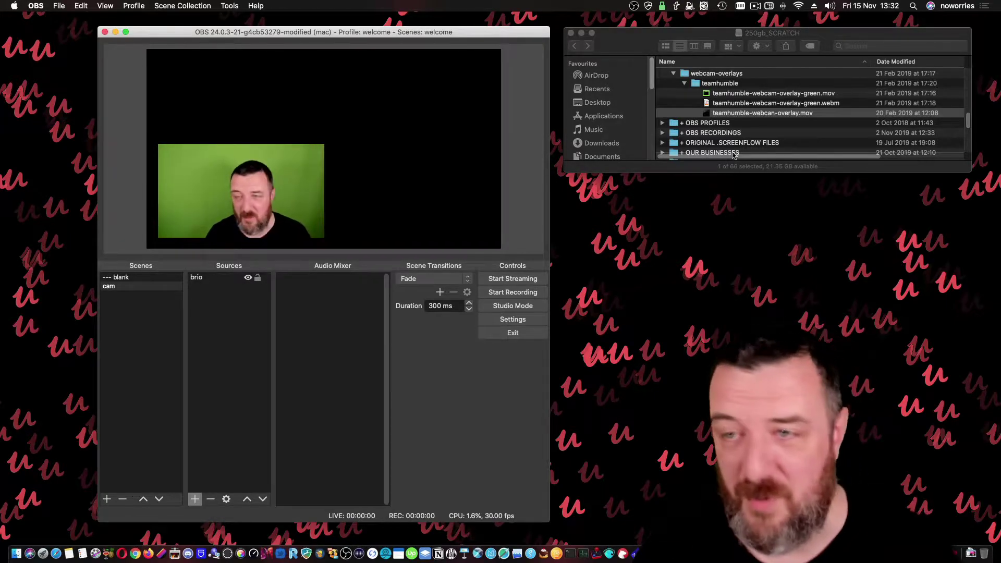
Preview teamhumble-webcan-overlay.mov and scrub through its timeline to examine the animated transparent webcam frame
{"action": "left_click", "coordinate": [761, 112]}
{"action": "key", "text": "Return"}
{"action": "key", "text": "BackSpace"}
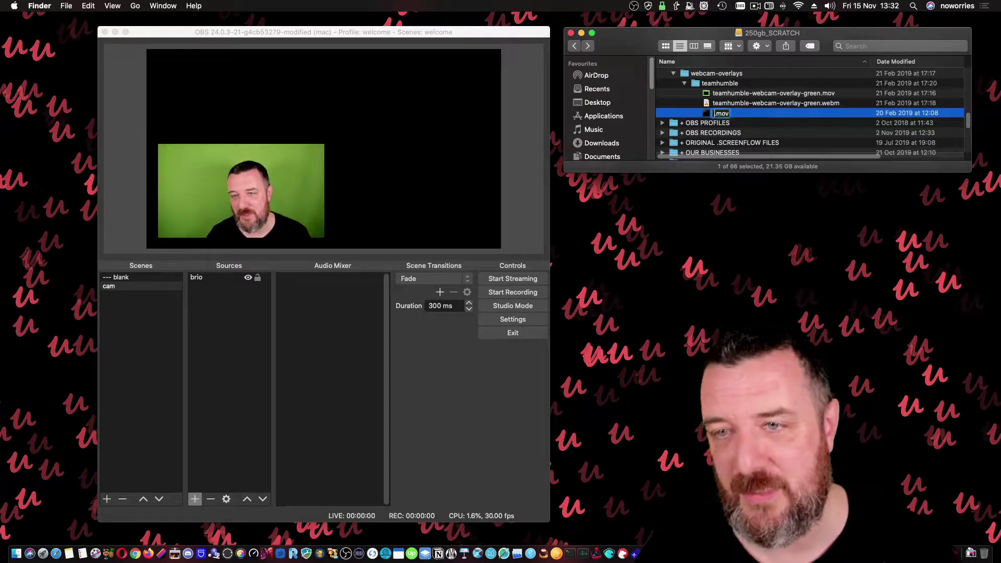
{"action": "key", "text": "space"}
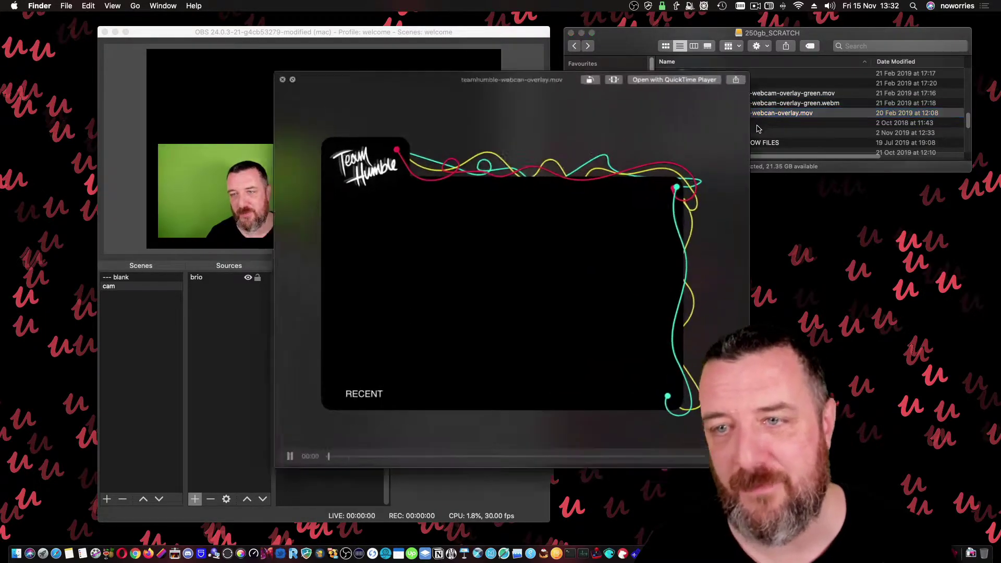
{"action": "left_click_drag", "start_coordinate": [382, 92], "coordinate": [465, 100]}
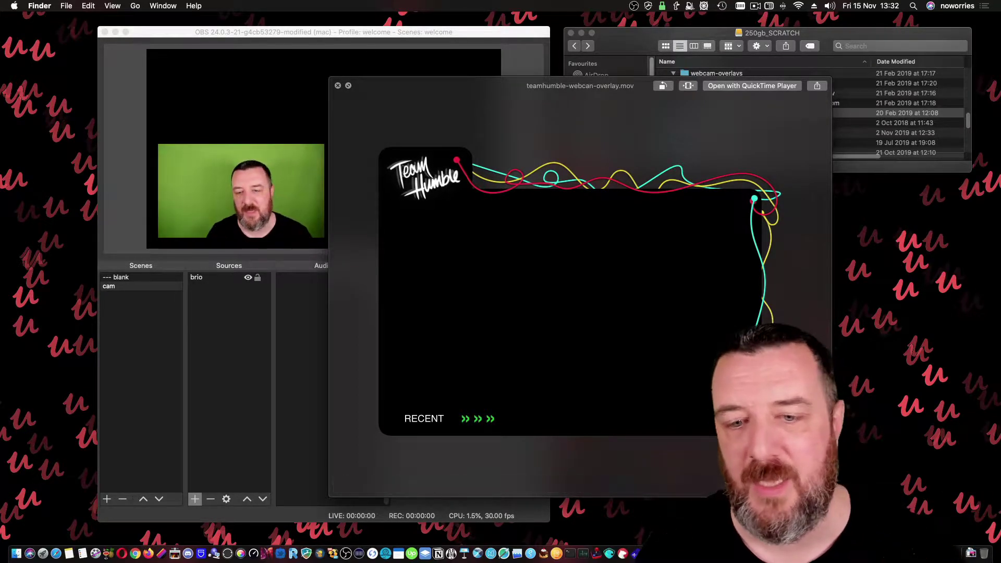
{"action": "left_click", "coordinate": [662, 484]}
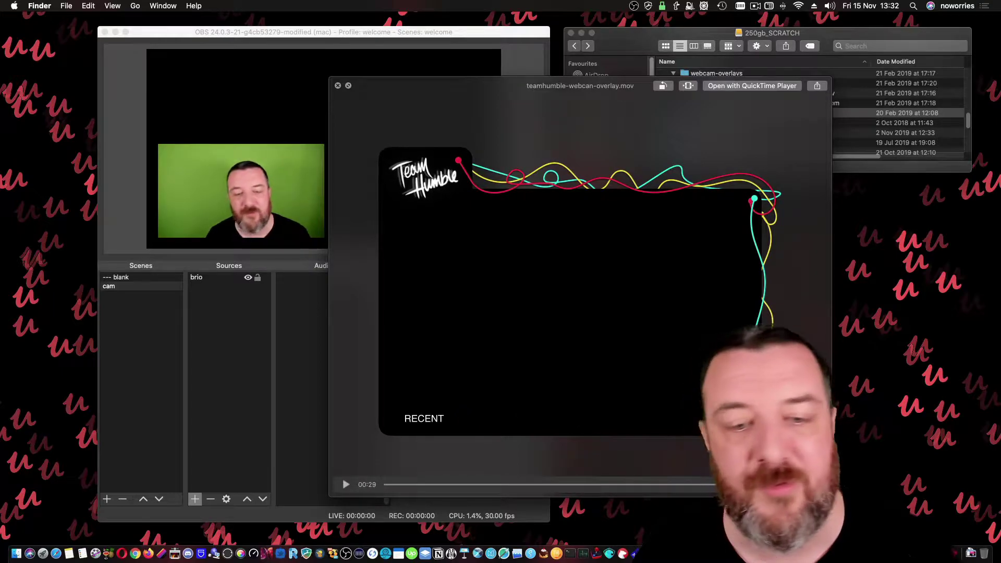
{"action": "left_click_drag", "start_coordinate": [703, 482], "coordinate": [409, 488]}
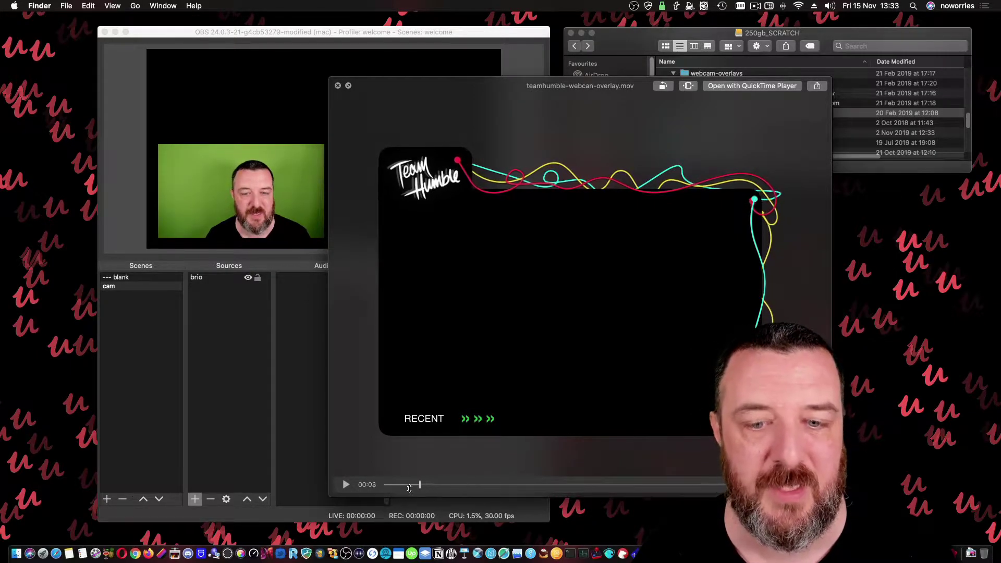
{"action": "left_click", "coordinate": [338, 86]}
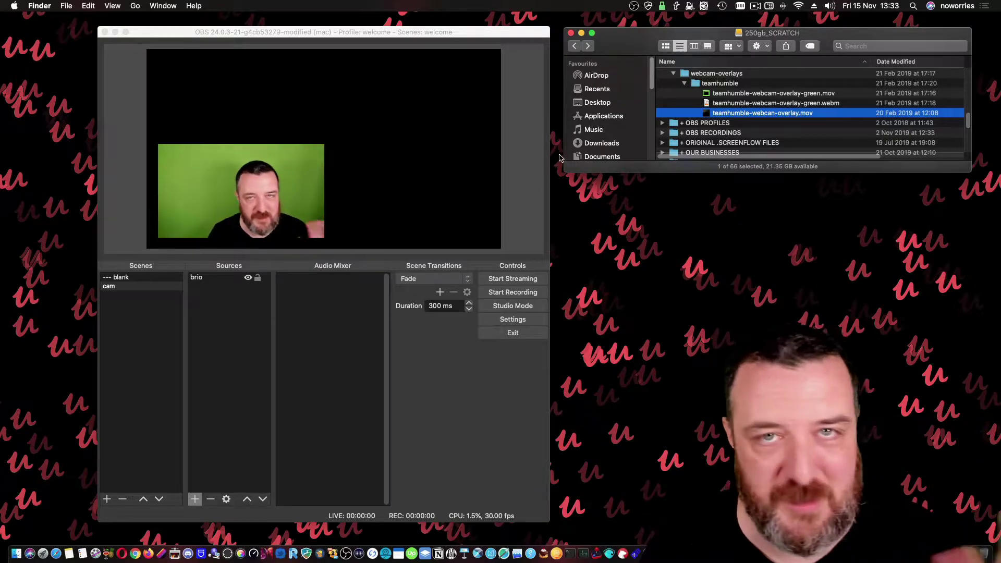
Preview teamhumble-webcam-overlay-green.mov to examine the overlay version with a green background
{"action": "left_click", "coordinate": [766, 94]}
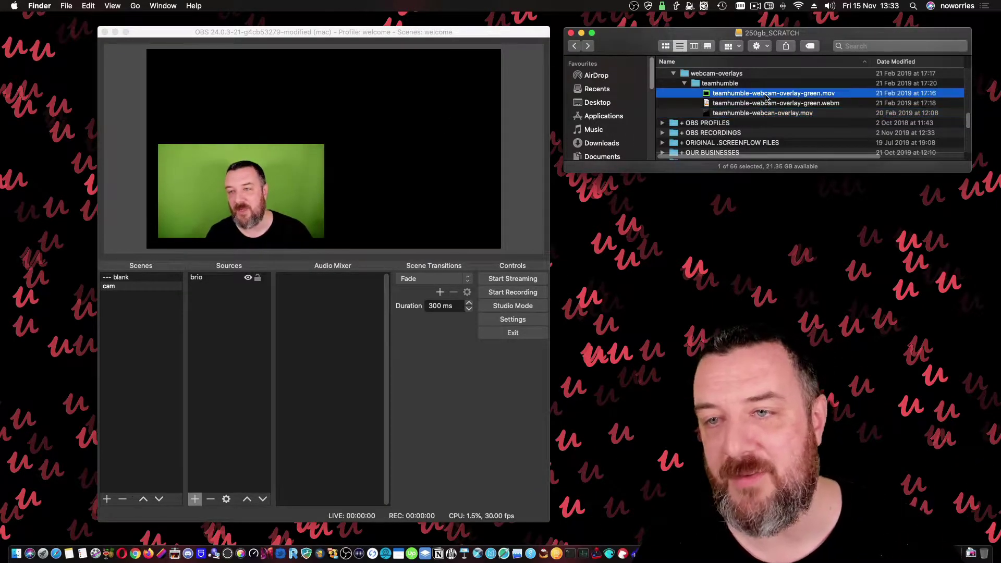
{"action": "key", "text": "space"}
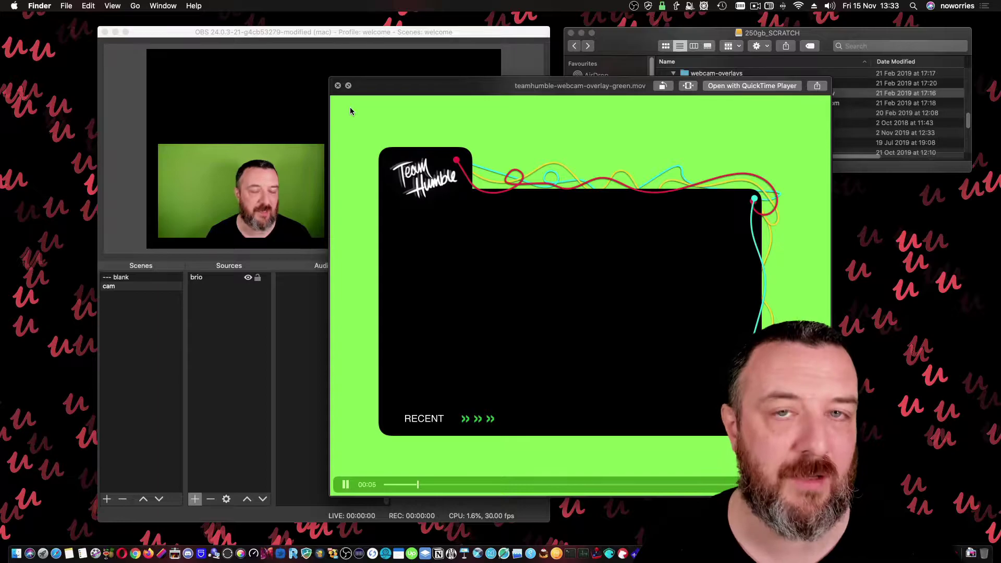
{"action": "key", "text": "space"}
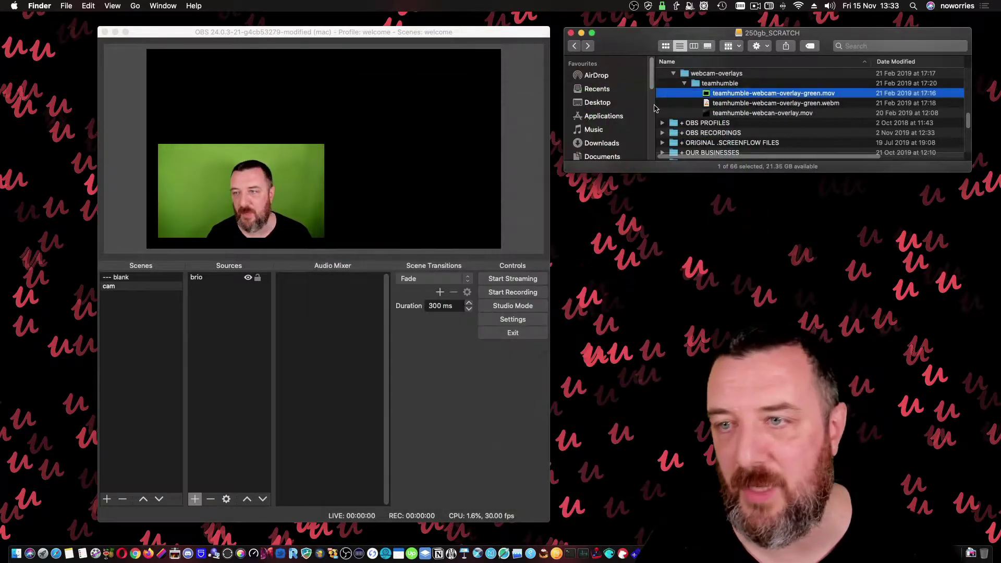
Add teamhumble-webcam-overlay-green.webm to the cam scene above brio, partly overlapping the webcam image, and scale it down slightly
{"action": "left_click", "coordinate": [749, 103]}
{"action": "left_click_drag", "start_coordinate": [753, 106], "coordinate": [231, 308]}
{"action": "left_click_drag", "start_coordinate": [247, 155], "coordinate": [368, 132]}
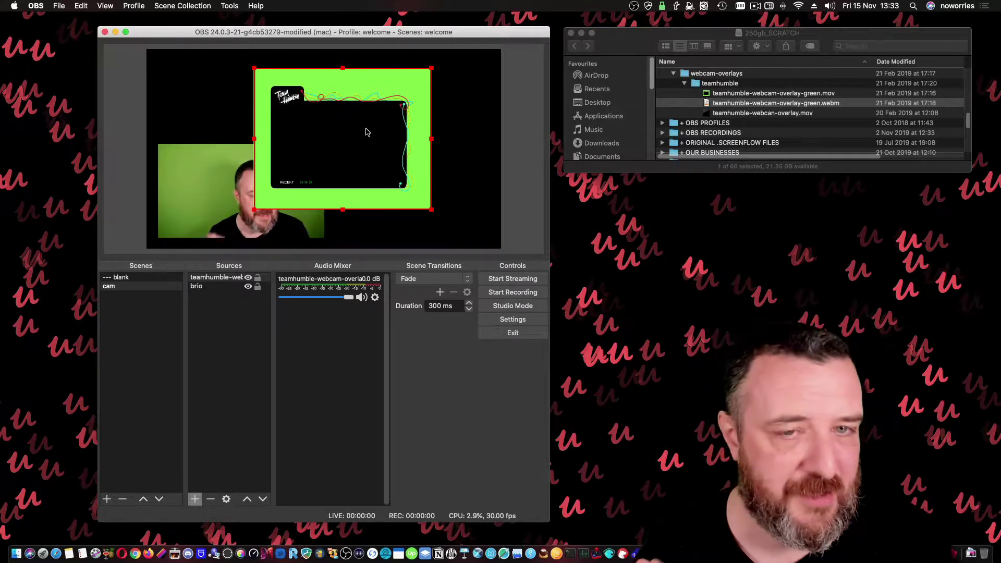
{"action": "left_click_drag", "start_coordinate": [374, 129], "coordinate": [407, 136]}
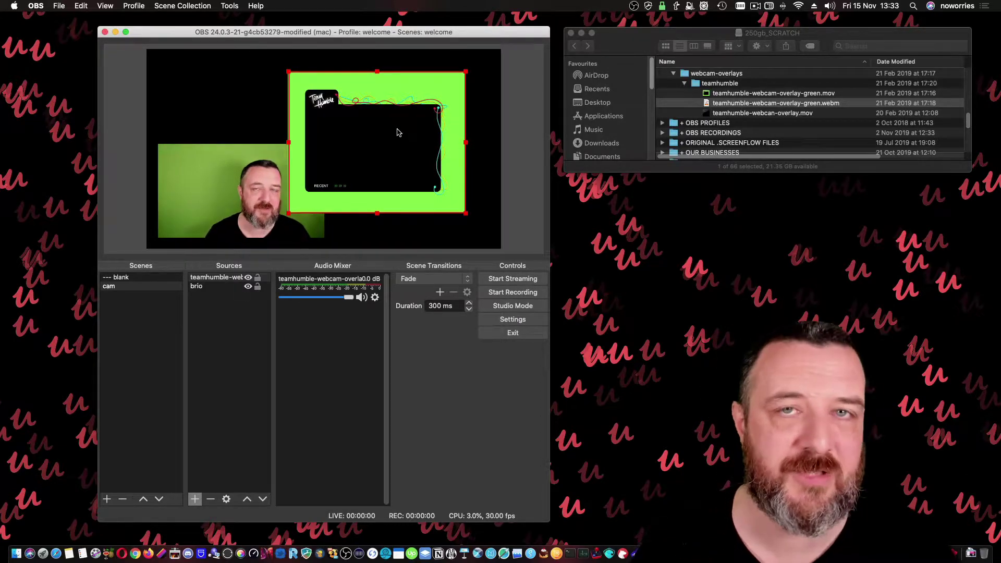
{"action": "left_click_drag", "start_coordinate": [396, 134], "coordinate": [418, 199]}
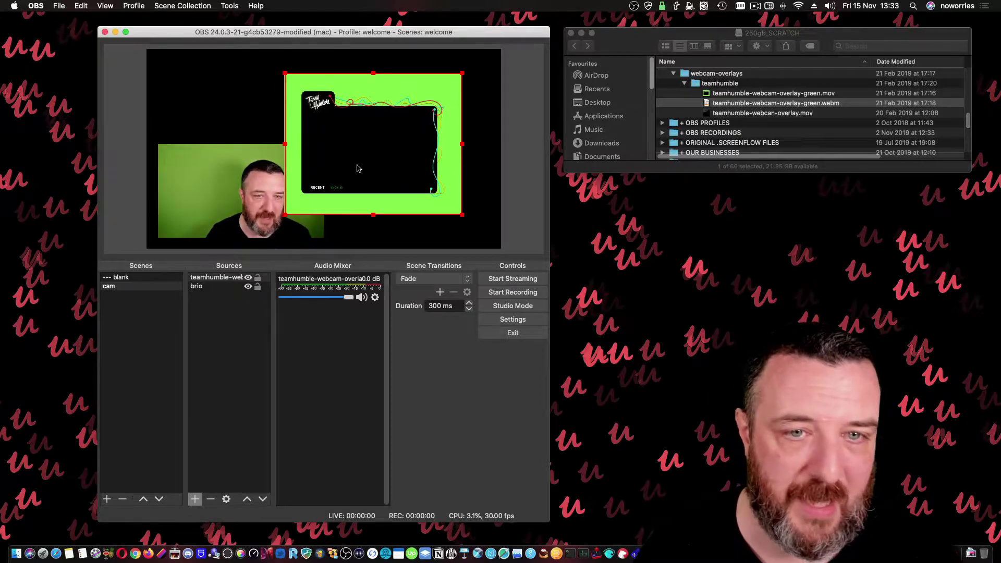
{"action": "left_click_drag", "start_coordinate": [394, 160], "coordinate": [331, 161]}
{"action": "mouse_move", "coordinate": [402, 217]}
{"action": "left_mouse_down"}
{"action": "mouse_move", "coordinate": [450, 226]}
{"action": "mouse_move", "coordinate": [379, 203]}
{"action": "mouse_move", "coordinate": [388, 205]}
{"action": "left_mouse_up"}
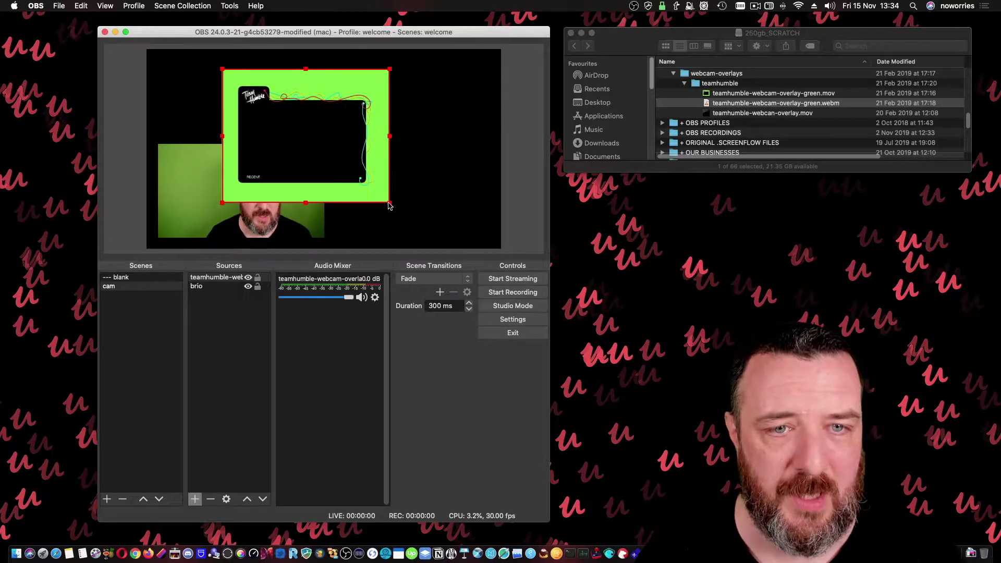
Add a Chroma Key effect filter with its default name to the teamhumble-webcam-overlay-green.webm source
{"action": "right_click", "coordinate": [223, 279]}
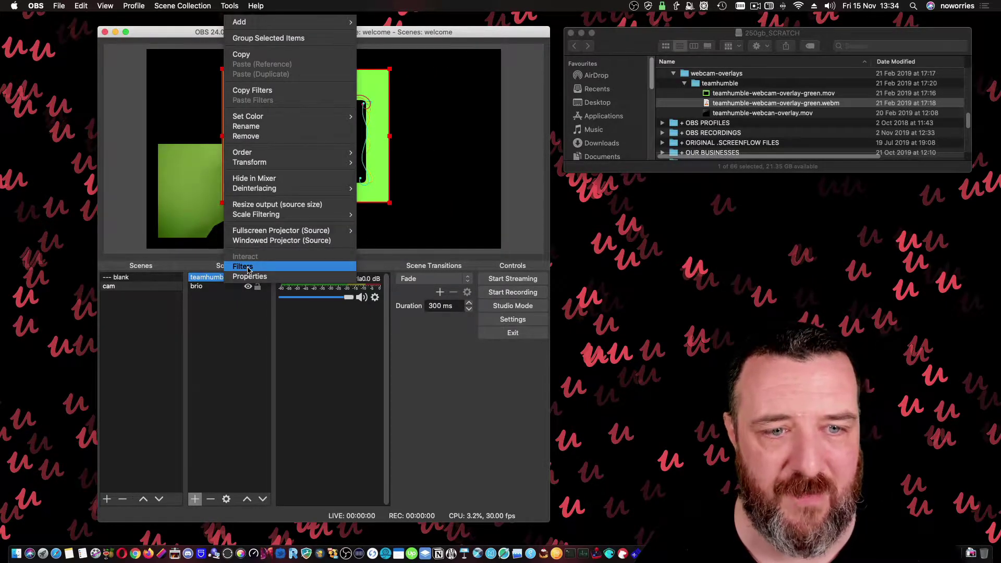
{"action": "left_click", "coordinate": [248, 268]}
{"action": "left_click", "coordinate": [111, 444]}
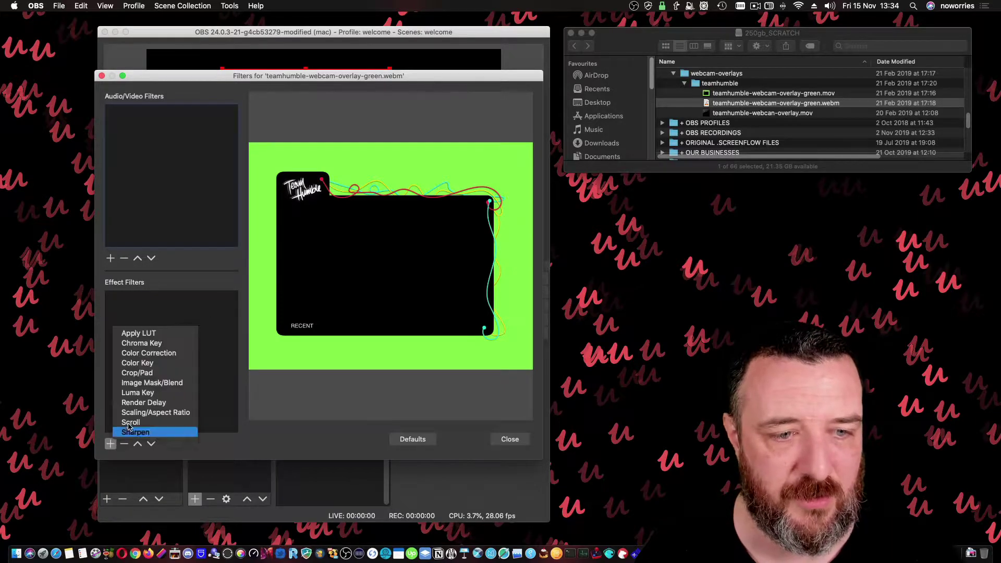
{"action": "left_click", "coordinate": [164, 345]}
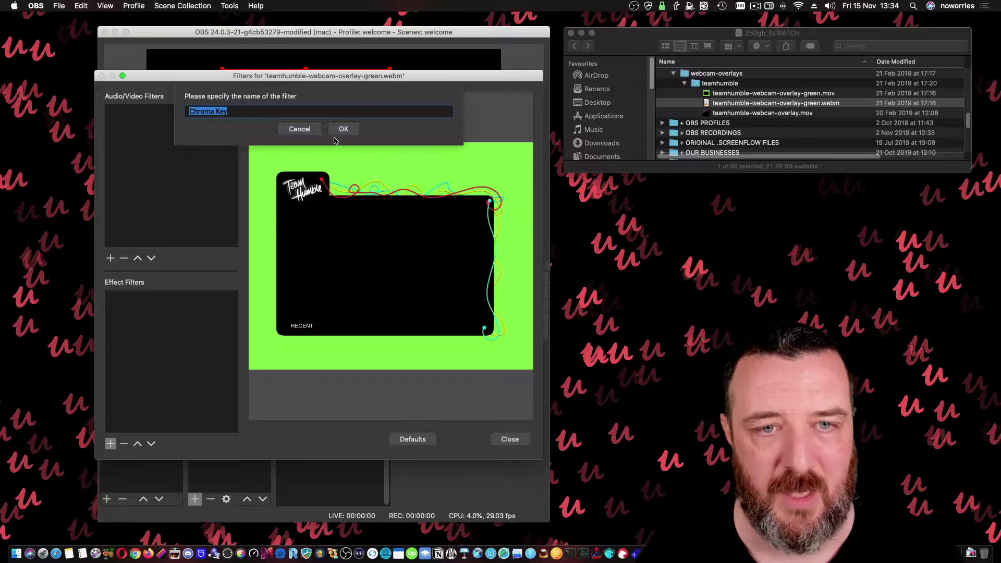
{"action": "left_click", "coordinate": [336, 131]}
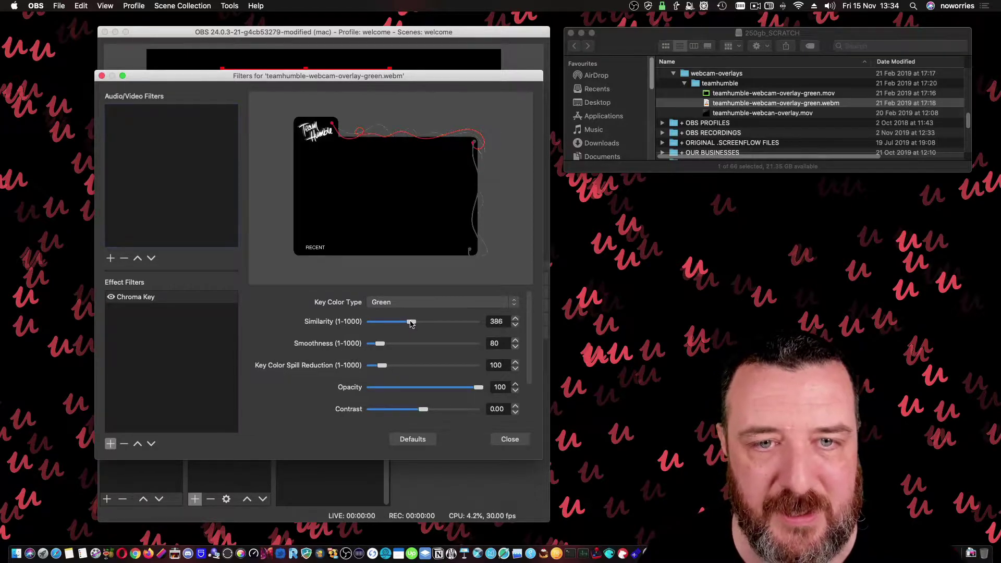
Set the chroma key similarity to 320, close the filters, and move the overlay beside the webcam in the canvas's upper-right area
{"action": "left_click_drag", "start_coordinate": [402, 323], "coordinate": [413, 323]}
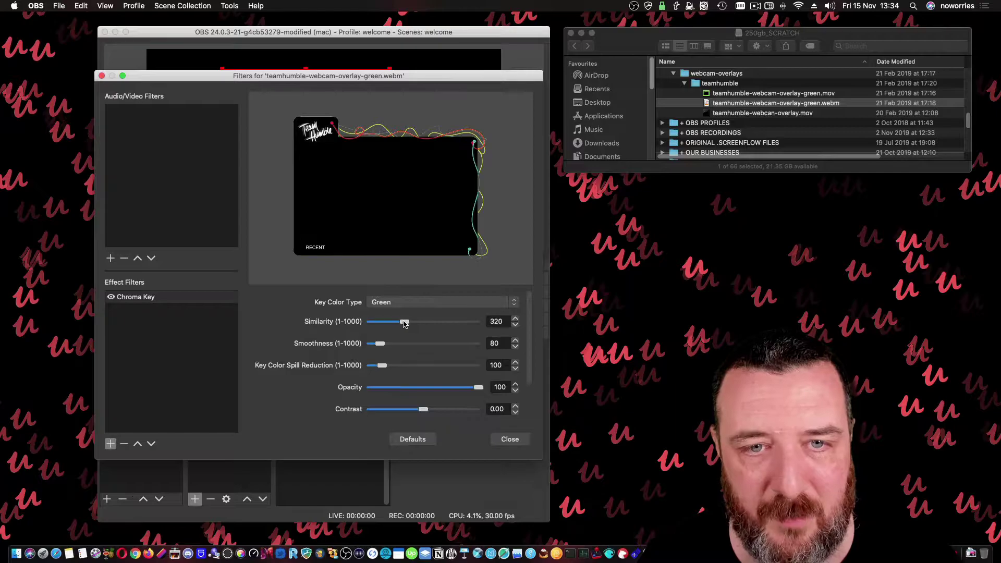
{"action": "left_click", "coordinate": [508, 439]}
{"action": "left_click_drag", "start_coordinate": [308, 158], "coordinate": [416, 123]}
{"action": "left_click_drag", "start_coordinate": [377, 158], "coordinate": [384, 162]}
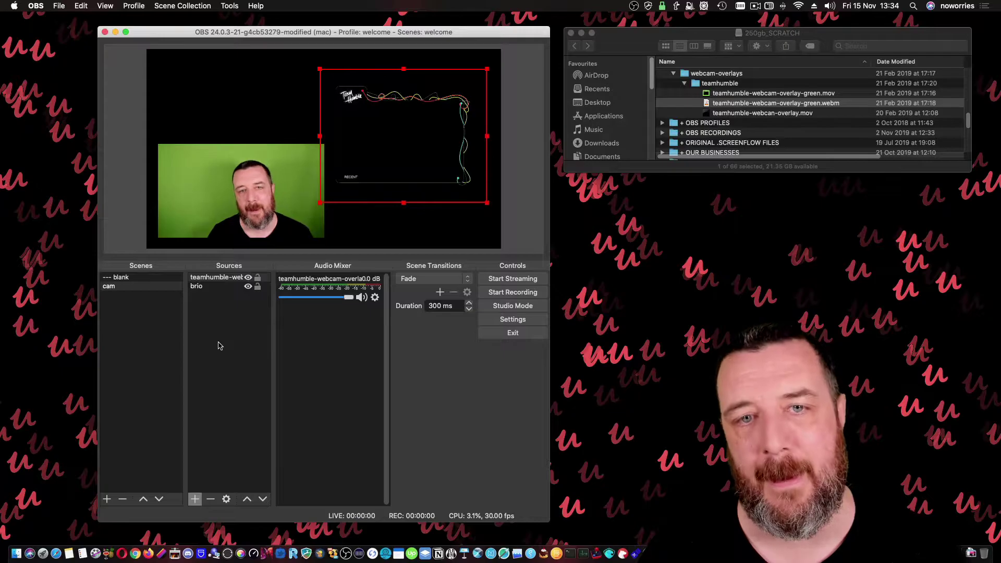
Add a new Color Source named pink to the cam scene
{"action": "left_click", "coordinate": [203, 470]}
{"action": "left_click", "coordinate": [194, 499]}
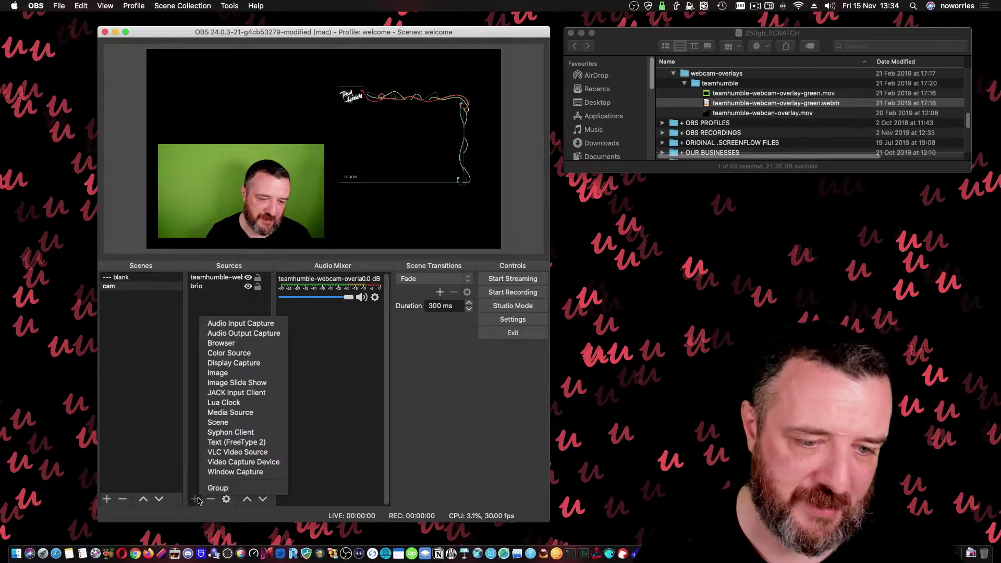
{"action": "left_click", "coordinate": [235, 355]}
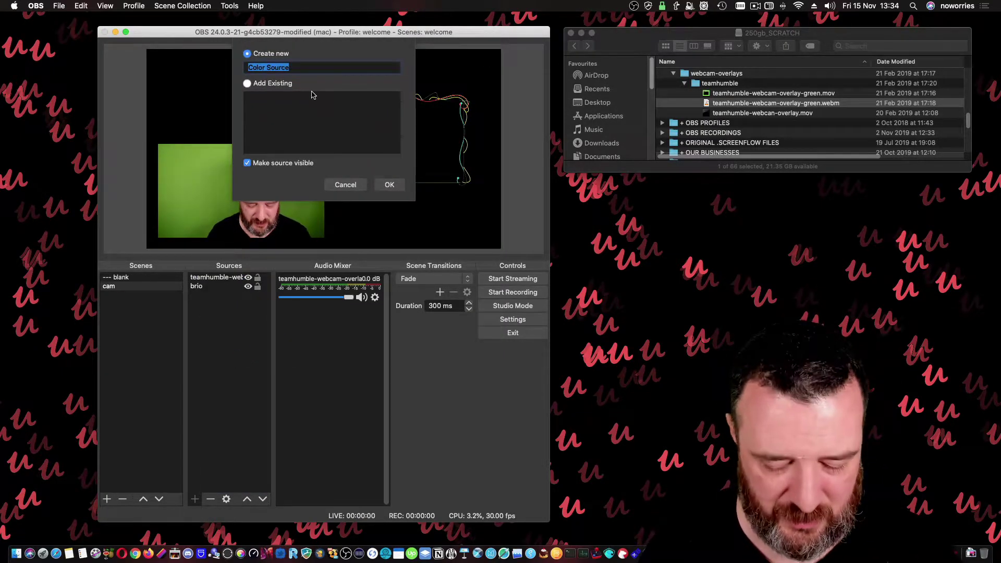
{"action": "type", "text": "pink"}
{"action": "key", "text": "Return"}
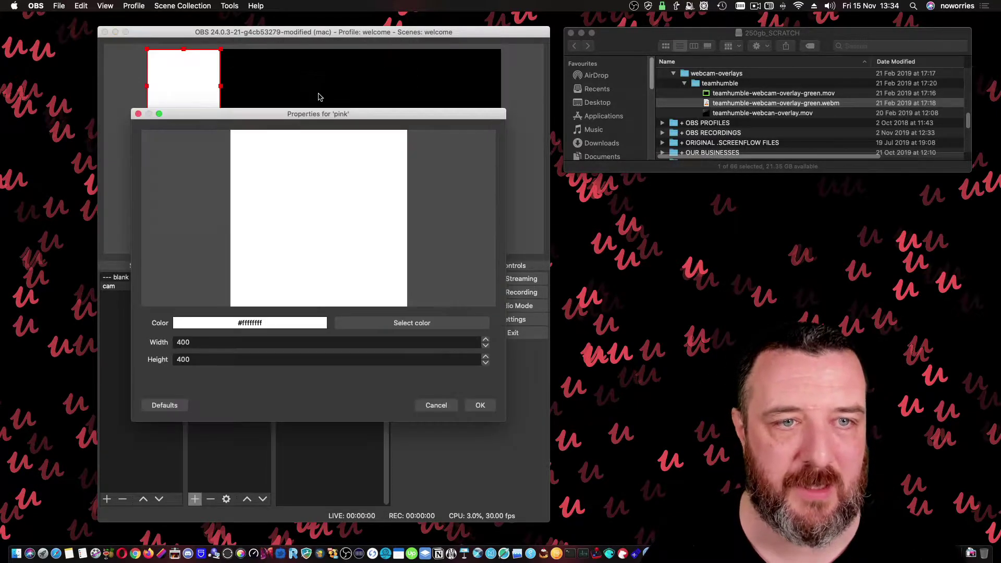
Set the pink source's color to #ff557f, keeping its default size, and accept its properties
{"action": "left_click", "coordinate": [368, 322]}
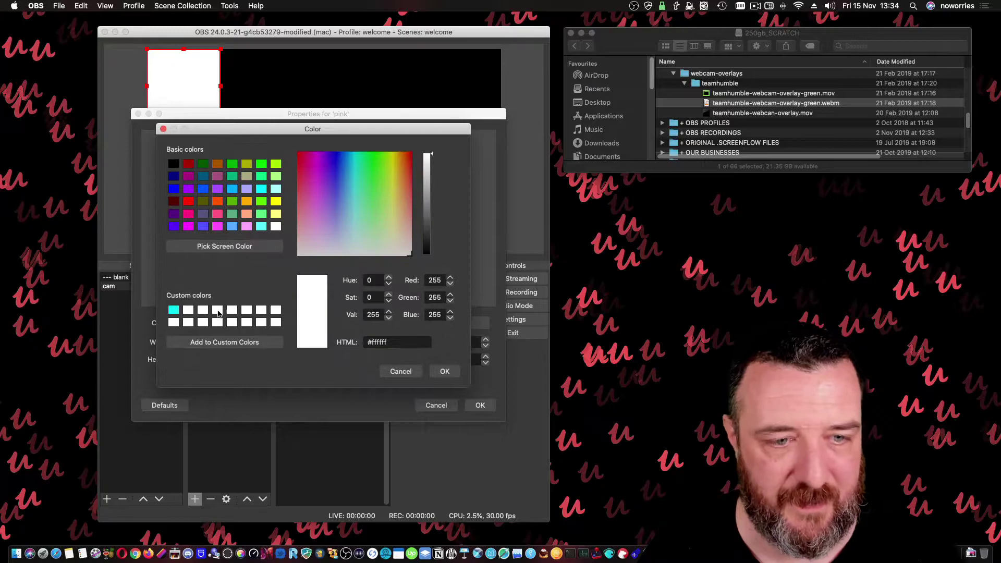
{"action": "left_click", "coordinate": [218, 214]}
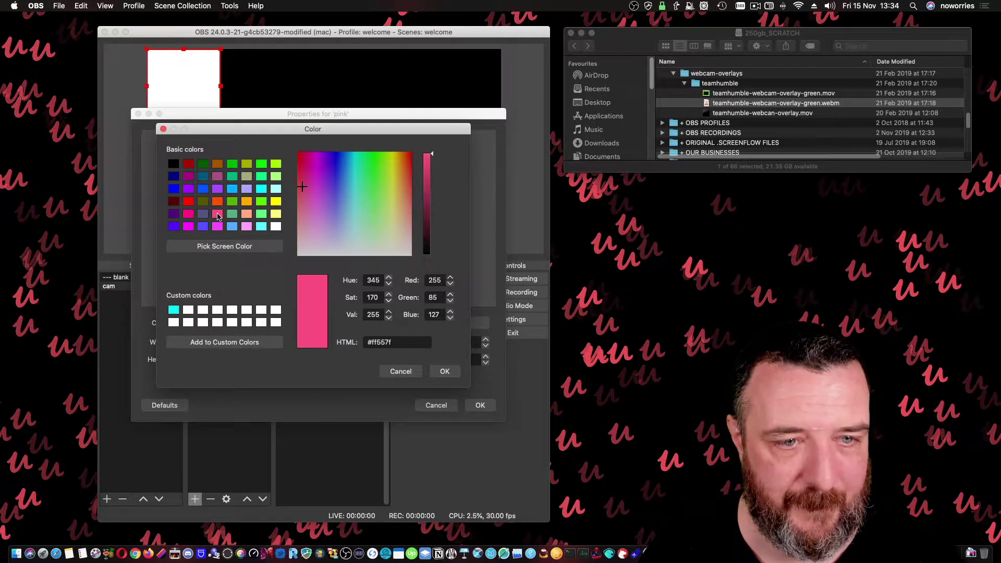
{"action": "left_click", "coordinate": [444, 371]}
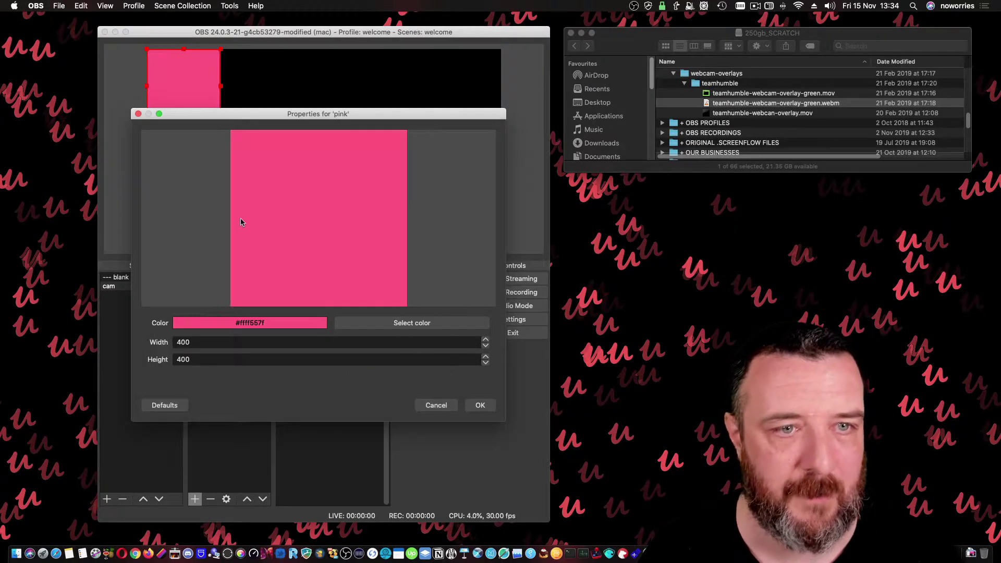
{"action": "left_click", "coordinate": [478, 405]}
Enlarge the pink source on the canvas and move it below brio in the source order
{"action": "left_click_drag", "start_coordinate": [221, 86], "coordinate": [334, 148]}
{"action": "left_click", "coordinate": [262, 499]}
{"action": "left_click", "coordinate": [262, 499]}
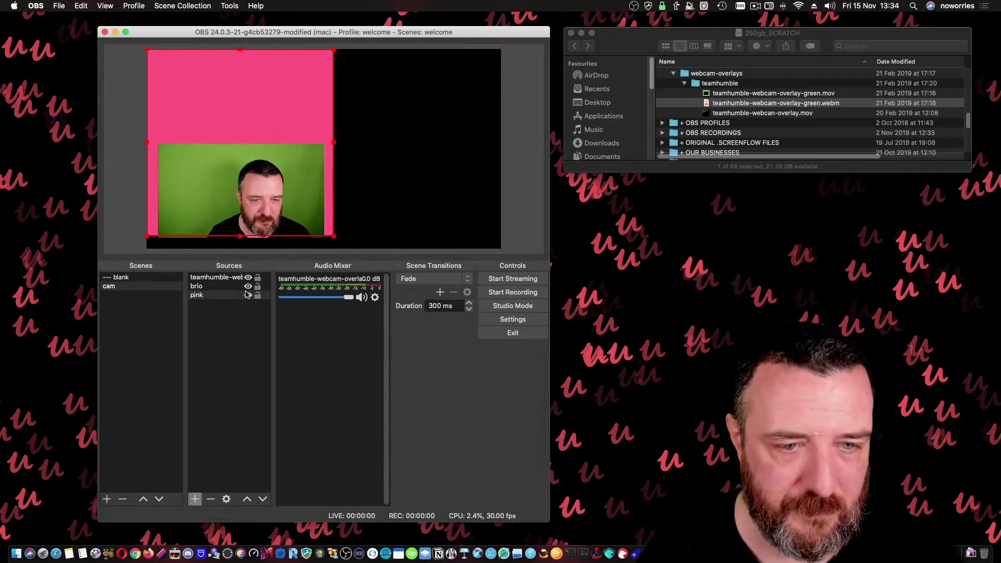
Move the pink source to the canvas's right side and the webcam image up toward the upper centre
{"action": "left_click", "coordinate": [244, 278]}
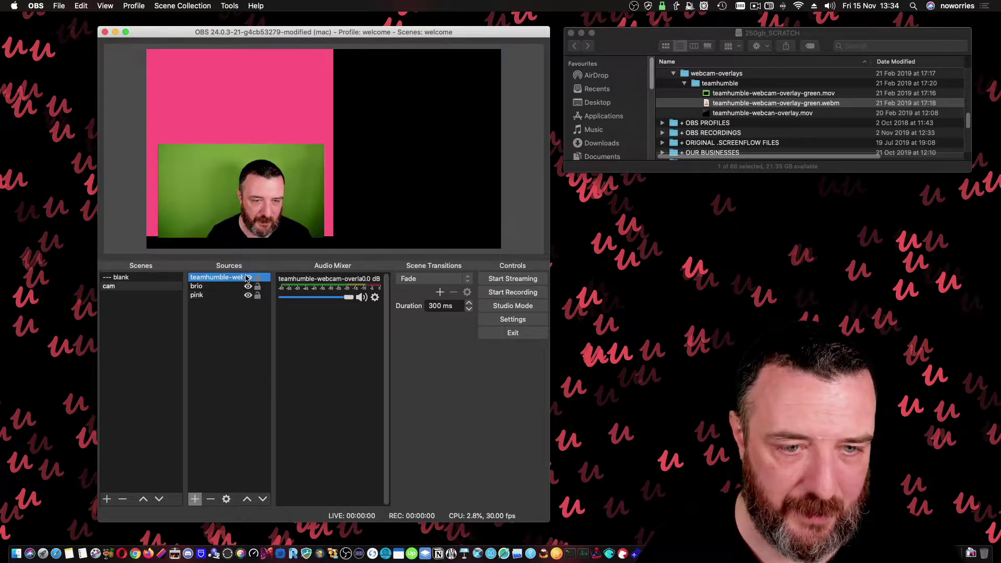
{"action": "left_click_drag", "start_coordinate": [248, 136], "coordinate": [483, 152]}
{"action": "left_click", "coordinate": [256, 281]}
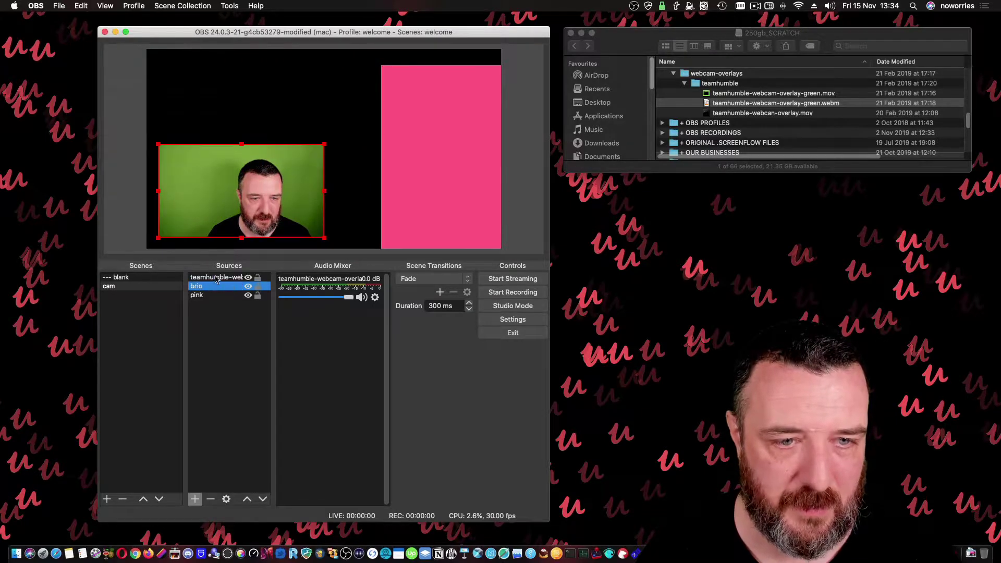
{"action": "left_click_drag", "start_coordinate": [227, 193], "coordinate": [266, 130]}
Enable Loop for the teamhumble-webcam-overlay-green.webm source, keeping its current local file
{"action": "double_click", "coordinate": [215, 279]}
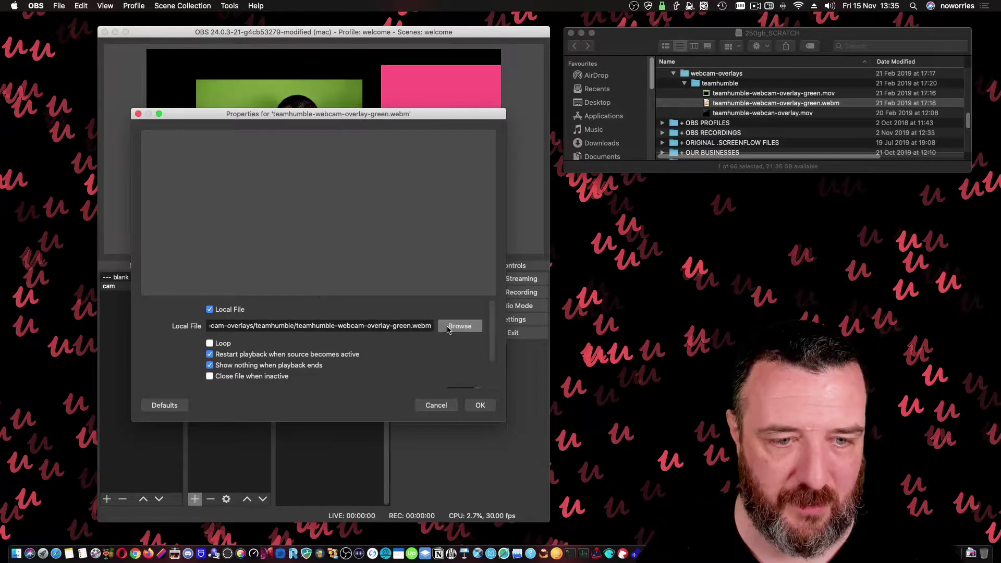
{"action": "left_click", "coordinate": [448, 328]}
{"action": "left_click", "coordinate": [754, 308]}
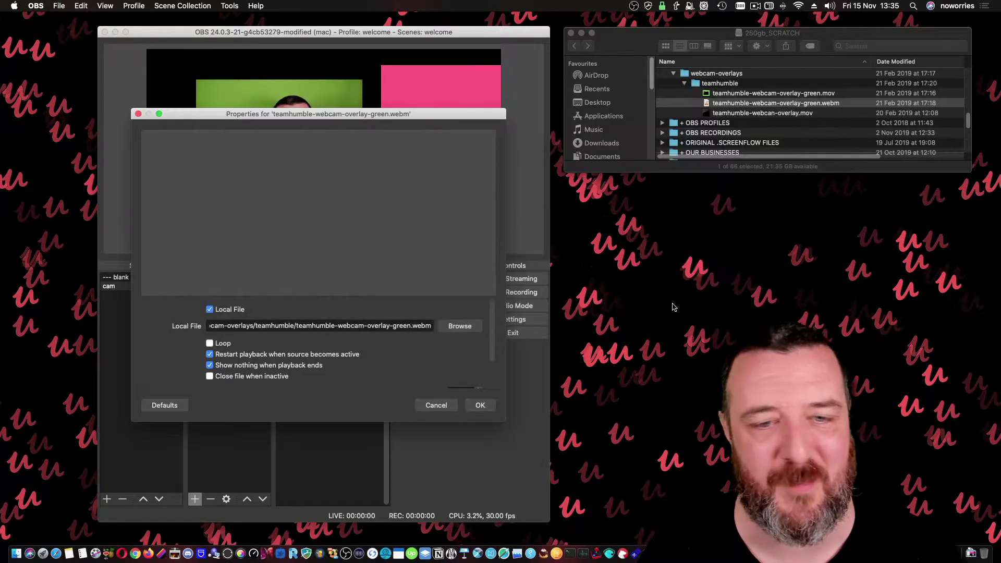
{"action": "left_click_drag", "start_coordinate": [299, 118], "coordinate": [595, 115]}
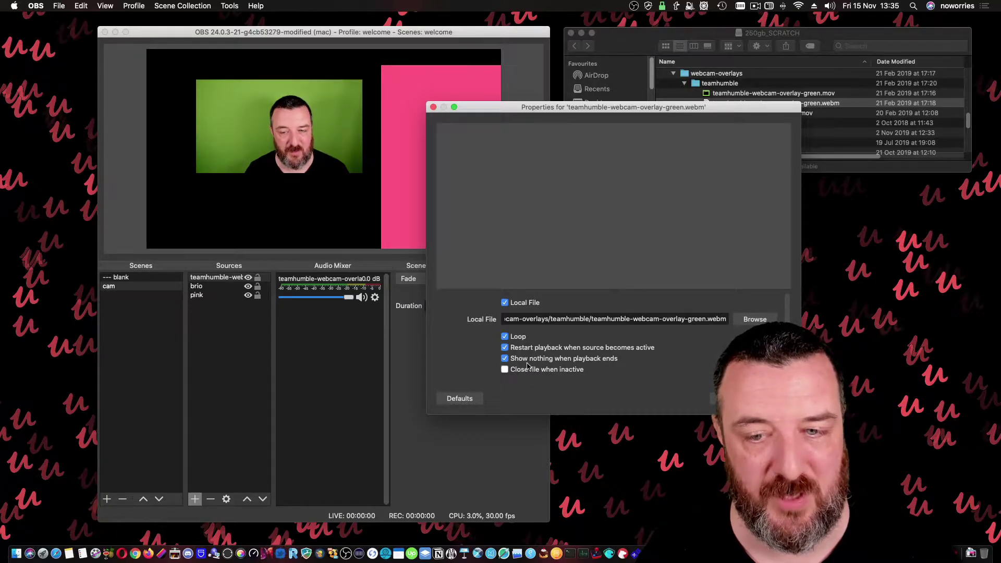
{"action": "key", "text": "Return"}
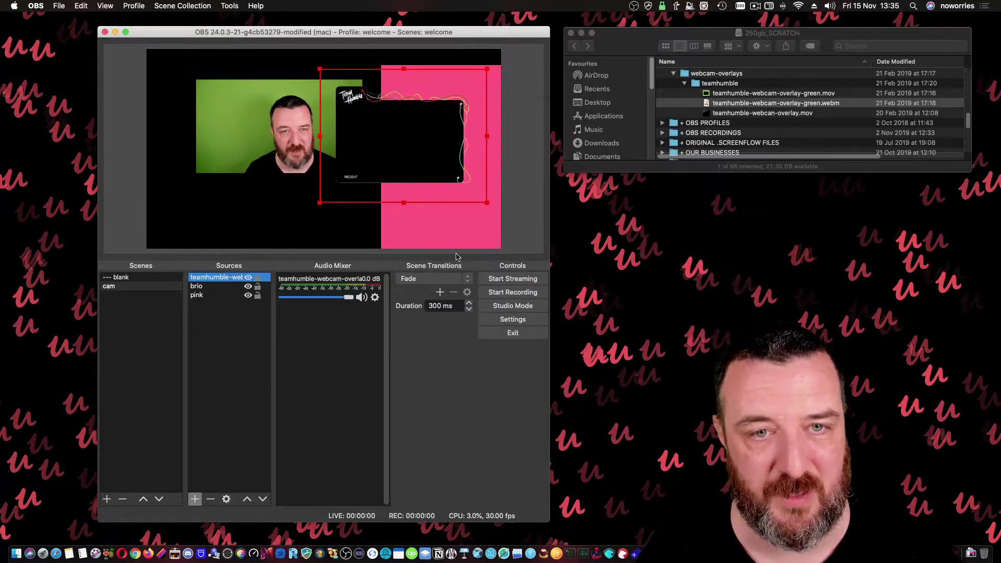
Move the Team Humble overlay over the webcam image and recheck the overlay's Loop setting in its properties
{"action": "left_click_drag", "start_coordinate": [409, 159], "coordinate": [283, 176]}
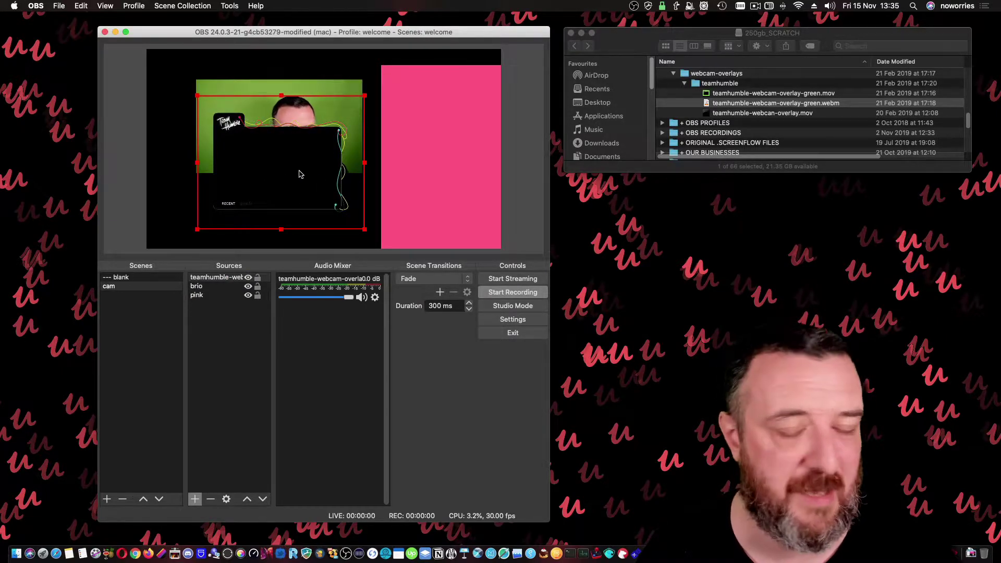
{"action": "left_click_drag", "start_coordinate": [295, 170], "coordinate": [290, 172]}
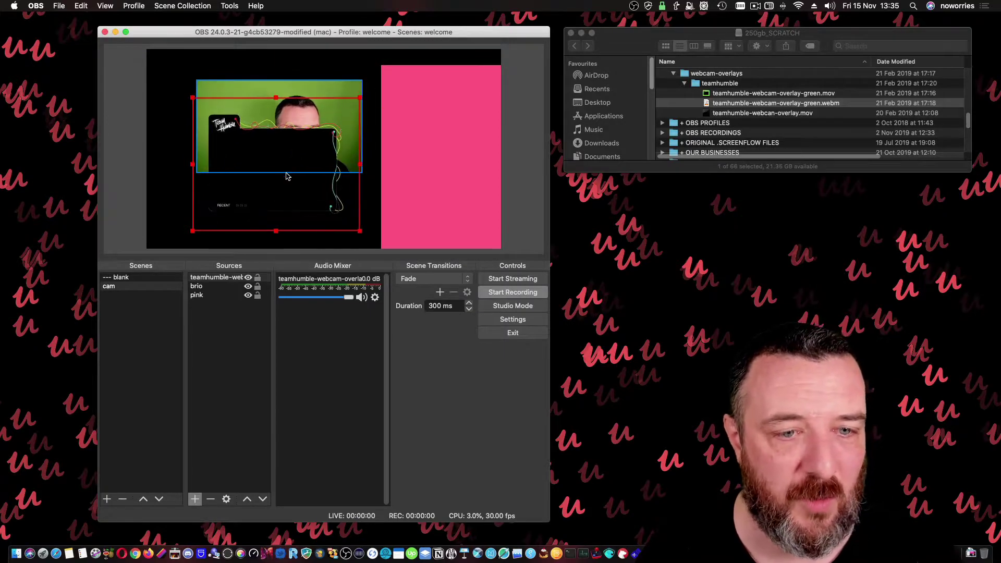
{"action": "double_click", "coordinate": [233, 277]}
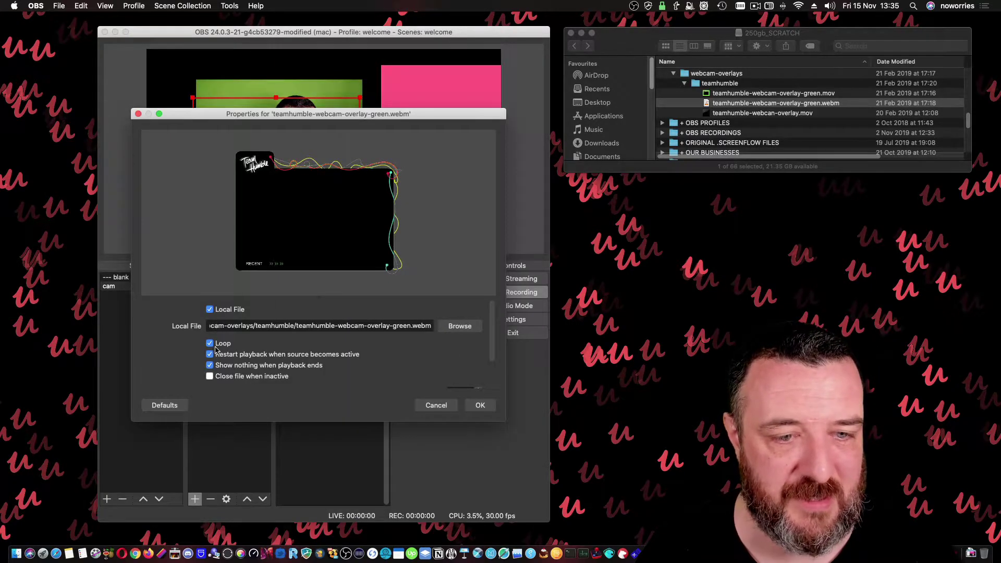
{"action": "left_click", "coordinate": [478, 405]}
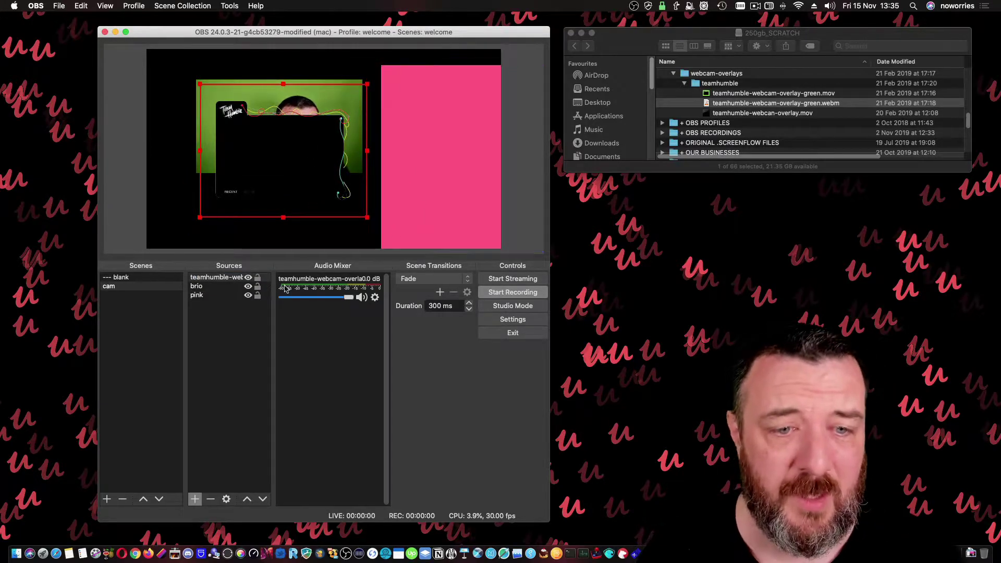
Reposition and enlarge the pink source until it fills the whole canvas, and lock it in place
{"action": "left_click", "coordinate": [407, 208]}
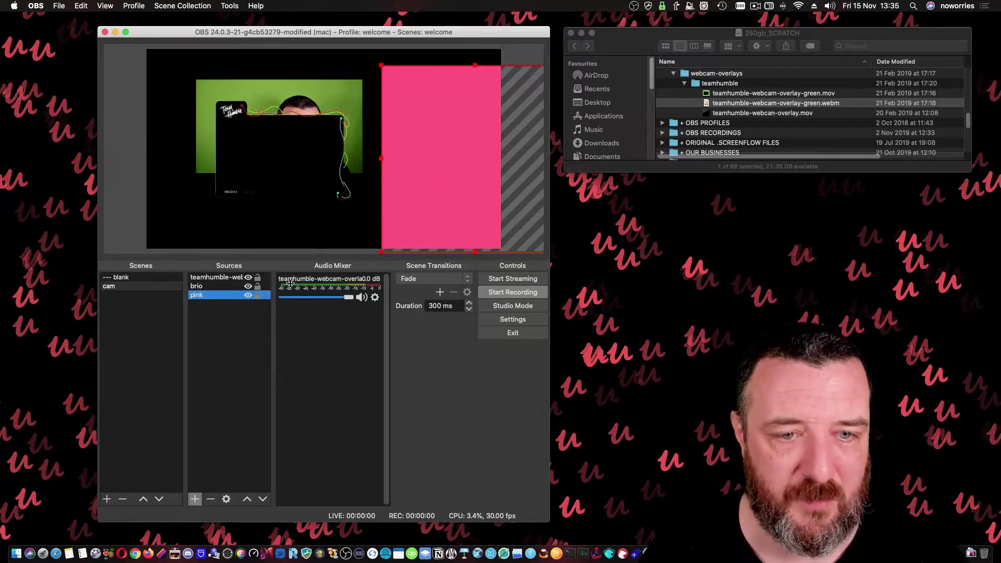
{"action": "left_click_drag", "start_coordinate": [380, 195], "coordinate": [176, 166]}
{"action": "left_click_drag", "start_coordinate": [334, 142], "coordinate": [406, 152]}
{"action": "left_click_drag", "start_coordinate": [403, 82], "coordinate": [472, 87]}
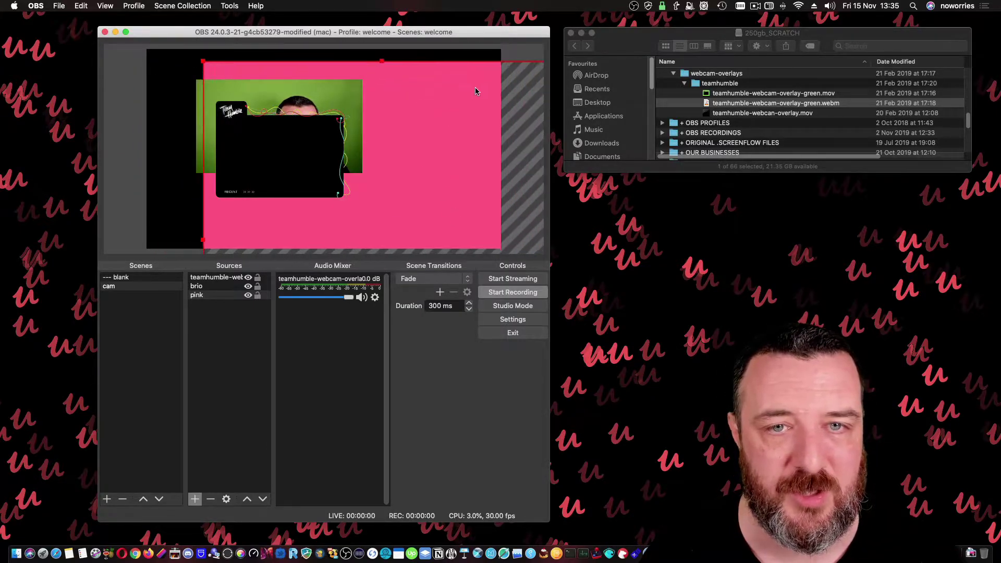
{"action": "left_click_drag", "start_coordinate": [391, 63], "coordinate": [378, 99]}
{"action": "left_click_drag", "start_coordinate": [325, 50], "coordinate": [411, 114]}
{"action": "left_click_drag", "start_coordinate": [511, 159], "coordinate": [326, 253]}
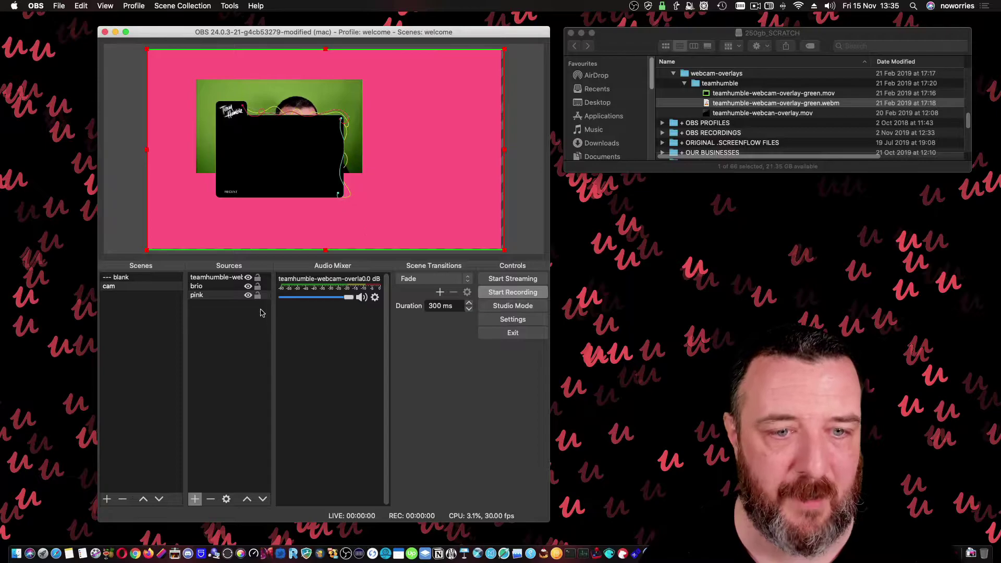
{"action": "left_click", "coordinate": [224, 295]}
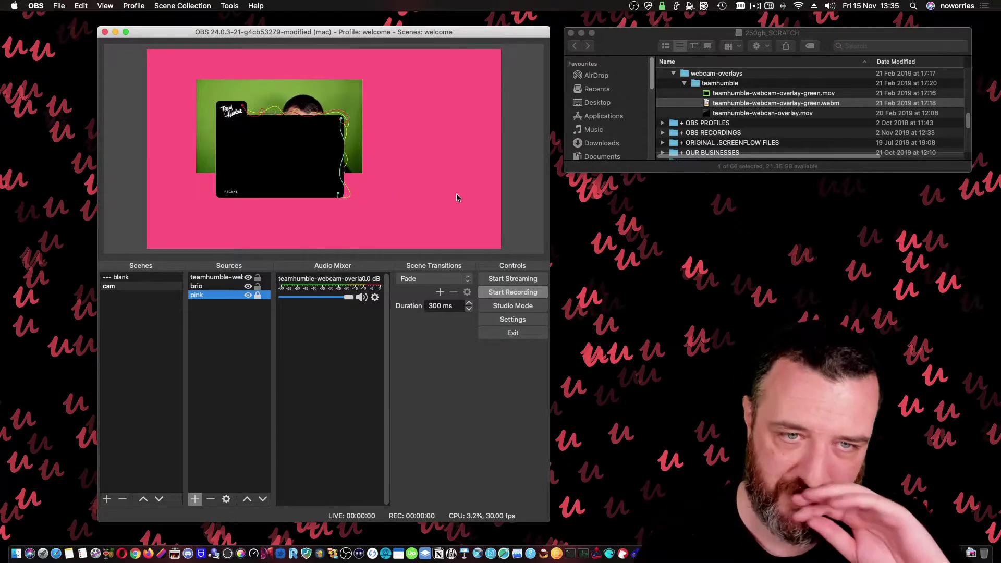
Move brio above the teamhumble overlay in the source order and deselect it
{"action": "left_click", "coordinate": [209, 286]}
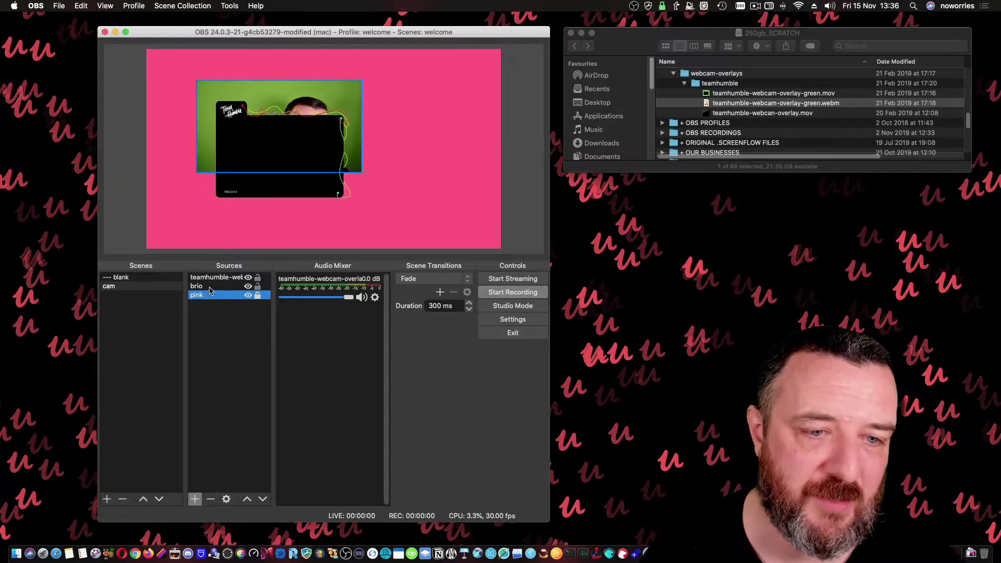
{"action": "left_click", "coordinate": [248, 499]}
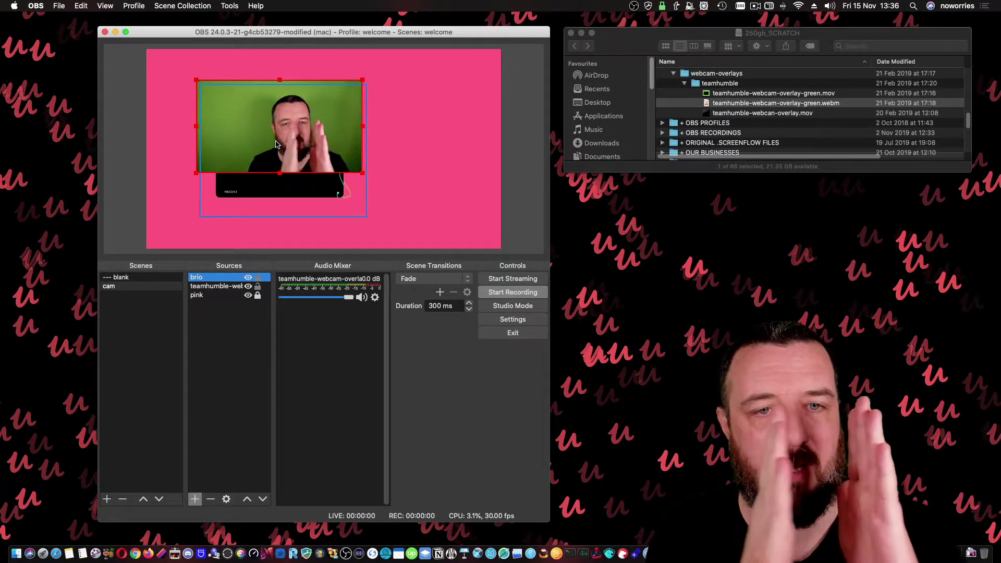
{"action": "left_click", "coordinate": [407, 146]}
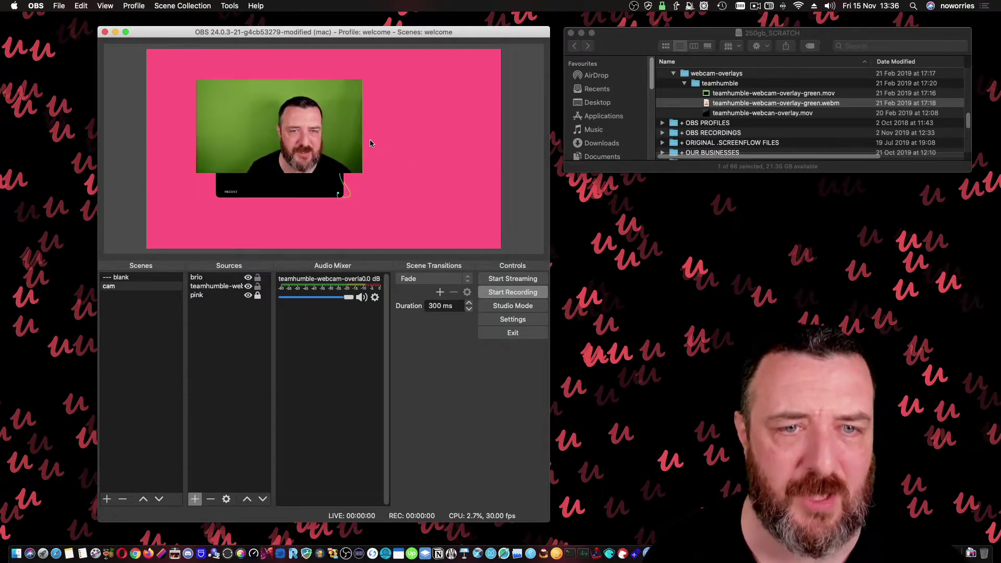
Scale down the brio webcam image and fit it inside the black frame area of the Team Humble overlay
{"action": "left_click_drag", "start_coordinate": [300, 121], "coordinate": [415, 112]}
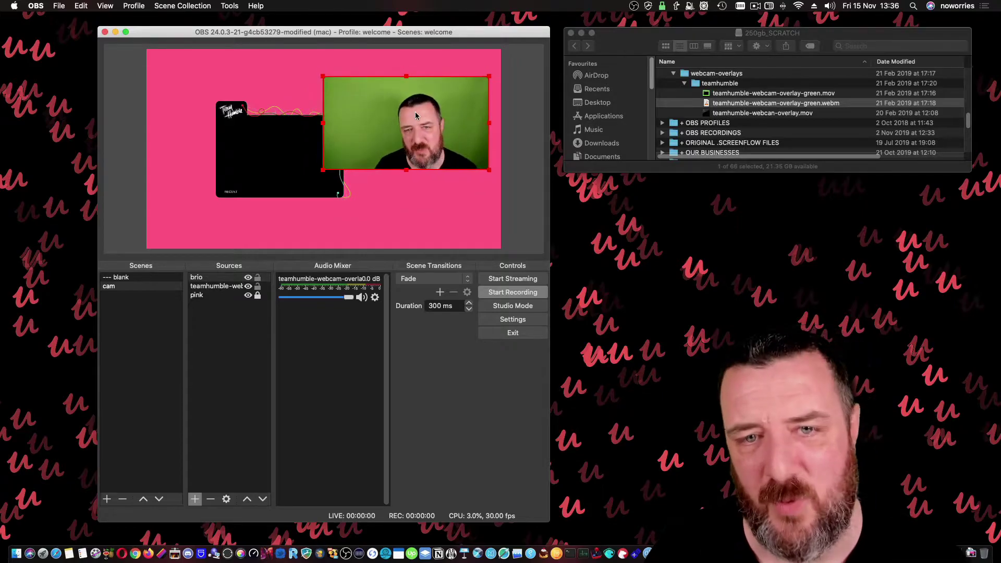
{"action": "left_click_drag", "start_coordinate": [489, 171], "coordinate": [457, 154]}
{"action": "left_click_drag", "start_coordinate": [406, 118], "coordinate": [323, 162]}
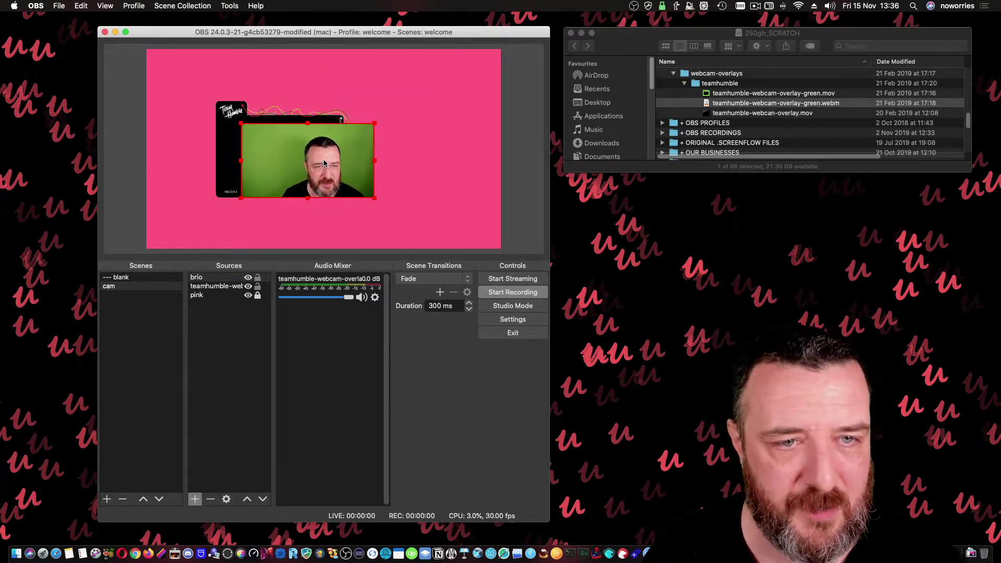
{"action": "mouse_move", "coordinate": [375, 198]}
{"action": "left_mouse_down"}
{"action": "mouse_move", "coordinate": [348, 183]}
{"action": "mouse_move", "coordinate": [358, 189]}
{"action": "left_mouse_up"}
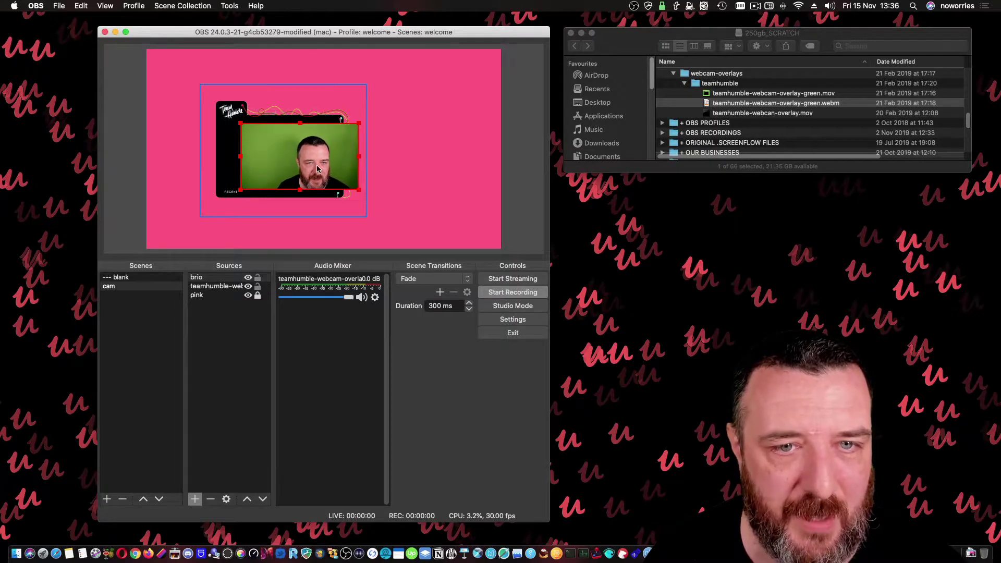
{"action": "left_click_drag", "start_coordinate": [312, 162], "coordinate": [292, 161]}
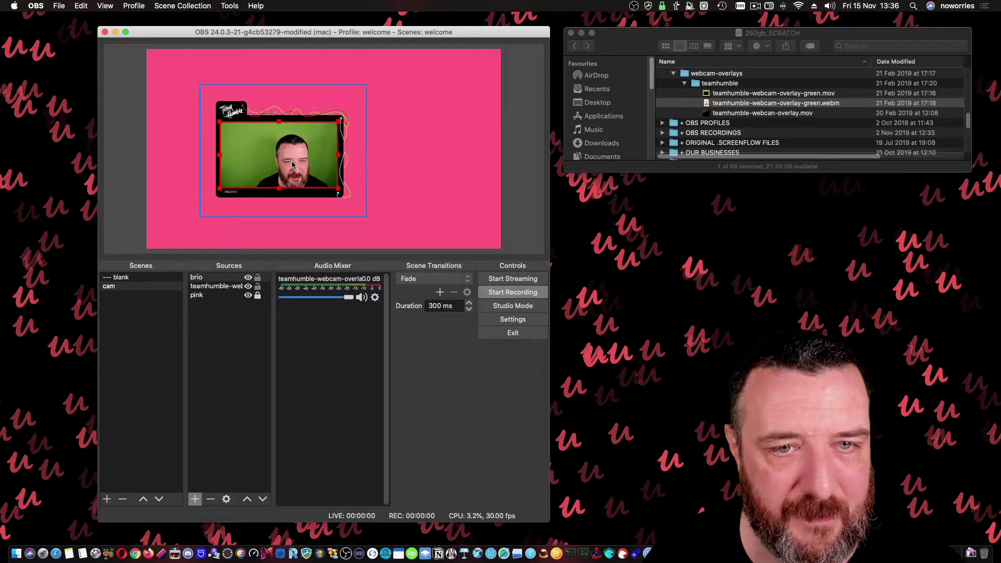
{"action": "left_click", "coordinate": [387, 211]}
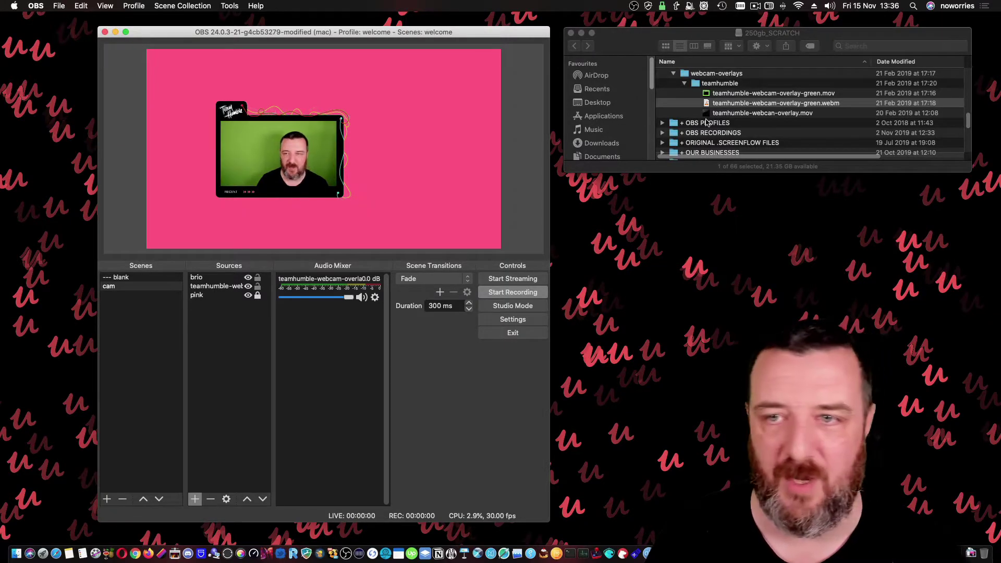
Preview teamhumble-webcan-overlay.mov through to its end to examine the overlay without a green background, and close the preview
{"action": "left_click", "coordinate": [740, 113]}
{"action": "key", "text": "space"}
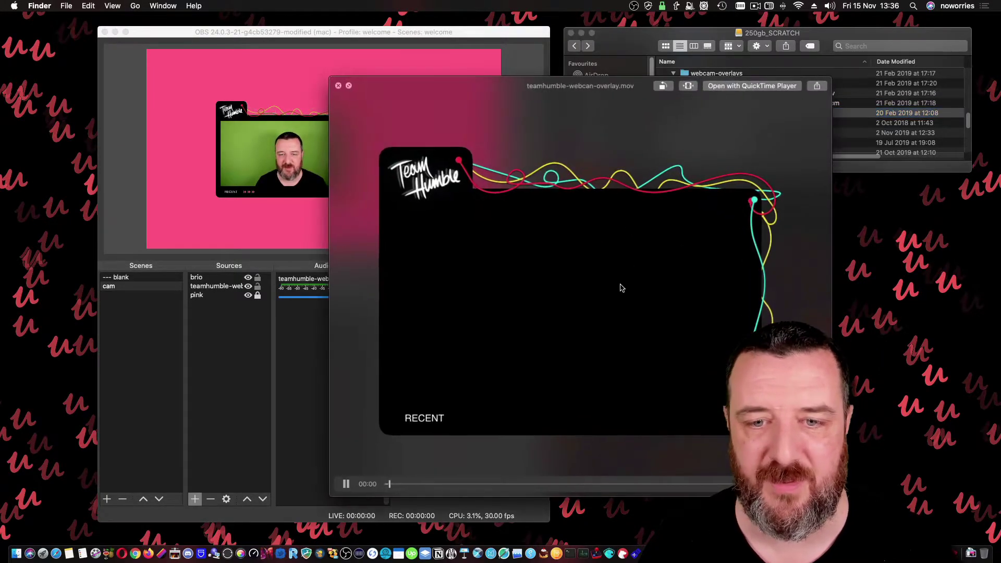
{"action": "left_click_drag", "start_coordinate": [591, 486], "coordinate": [730, 485]}
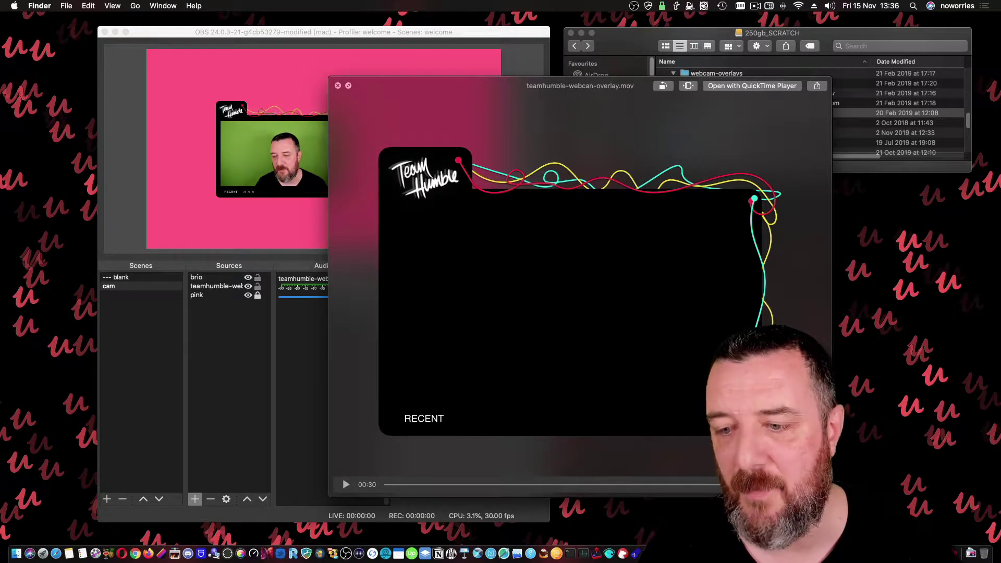
{"action": "left_click", "coordinate": [338, 85]}
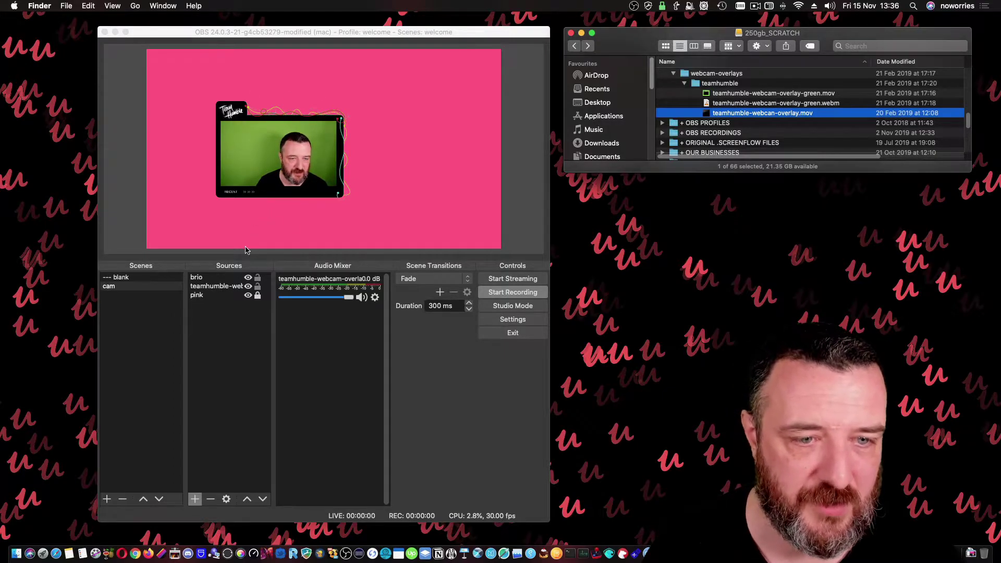
Add a Chroma Key filter to the brio webcam source with green as the key colour type
{"action": "double_click", "coordinate": [197, 277]}
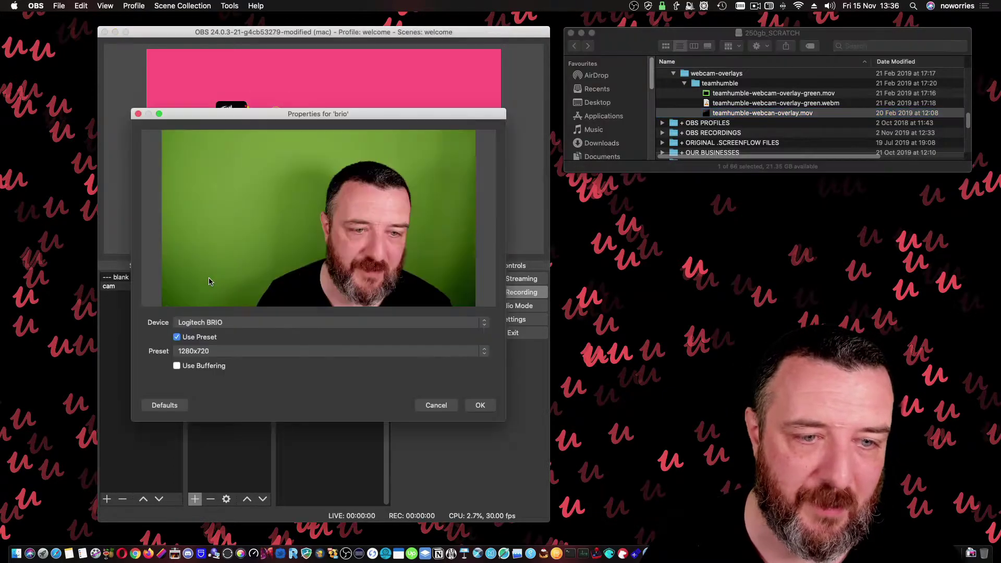
{"action": "left_click", "coordinate": [427, 404]}
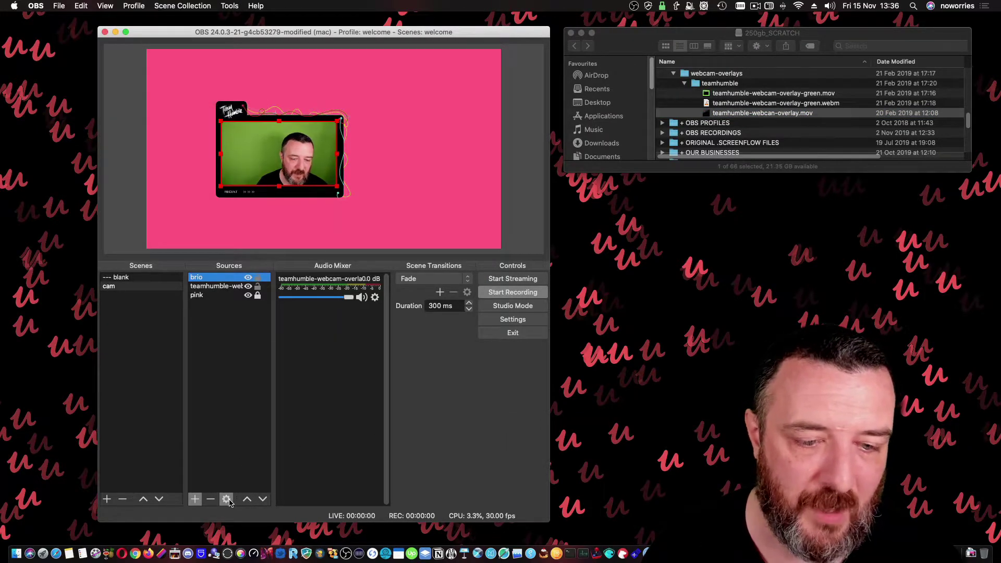
{"action": "right_click", "coordinate": [218, 282]}
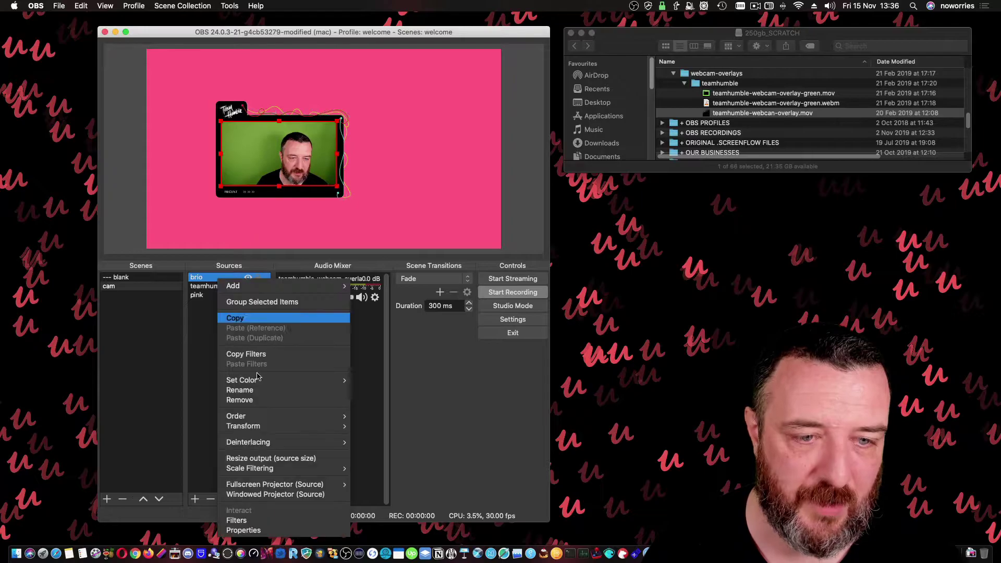
{"action": "left_click", "coordinate": [232, 519]}
{"action": "left_click", "coordinate": [111, 444]}
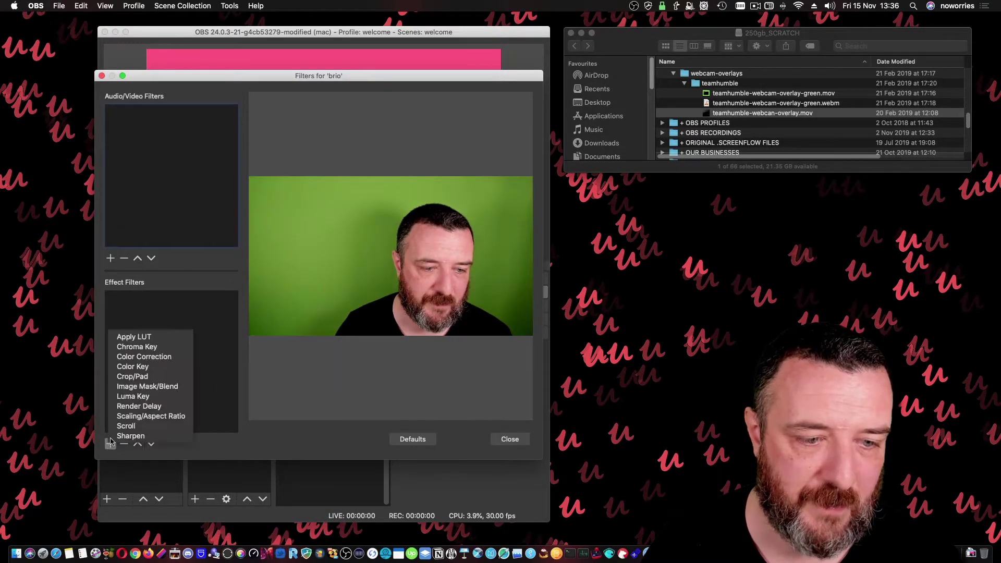
{"action": "left_click", "coordinate": [127, 348]}
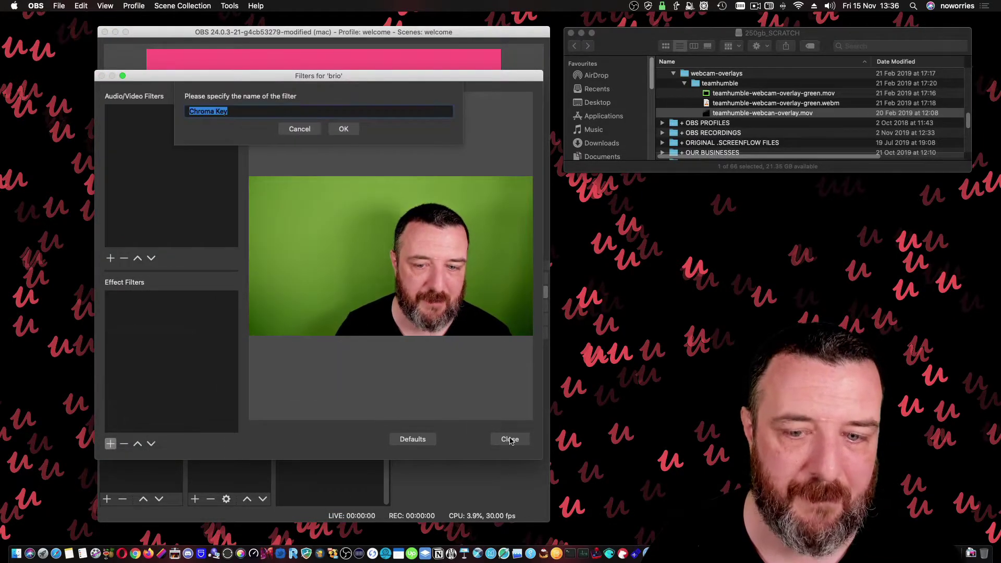
{"action": "left_click", "coordinate": [343, 129]}
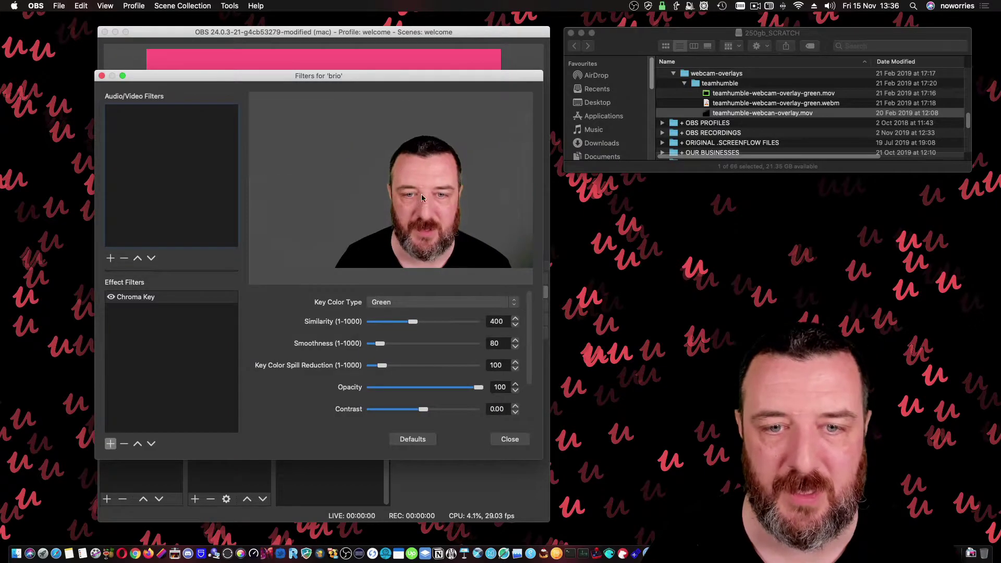
{"action": "left_click", "coordinate": [496, 440]}
Lock the brio and teamhumble overlay sources in the cam scene
{"action": "left_click", "coordinate": [452, 234]}
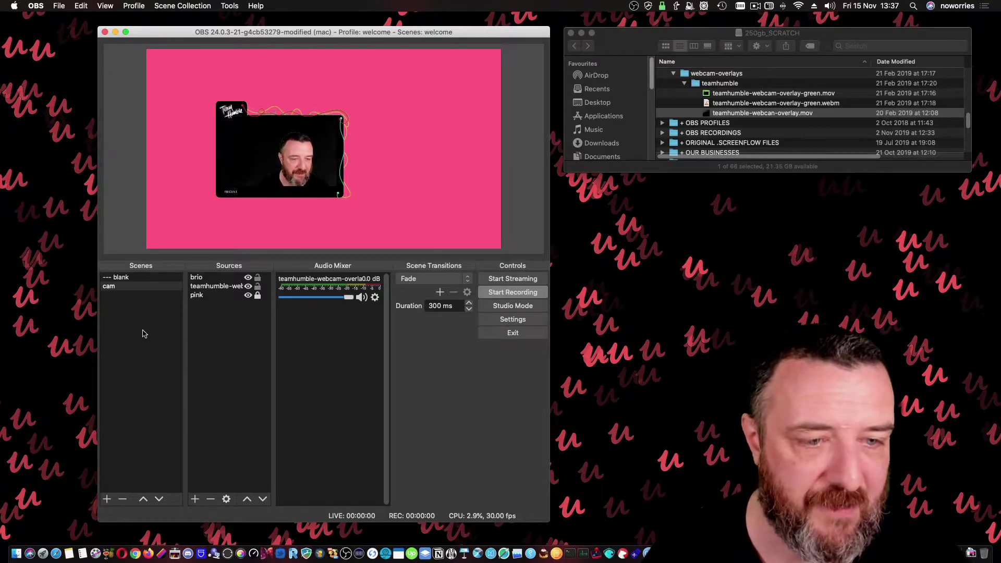
{"action": "left_click", "coordinate": [257, 278]}
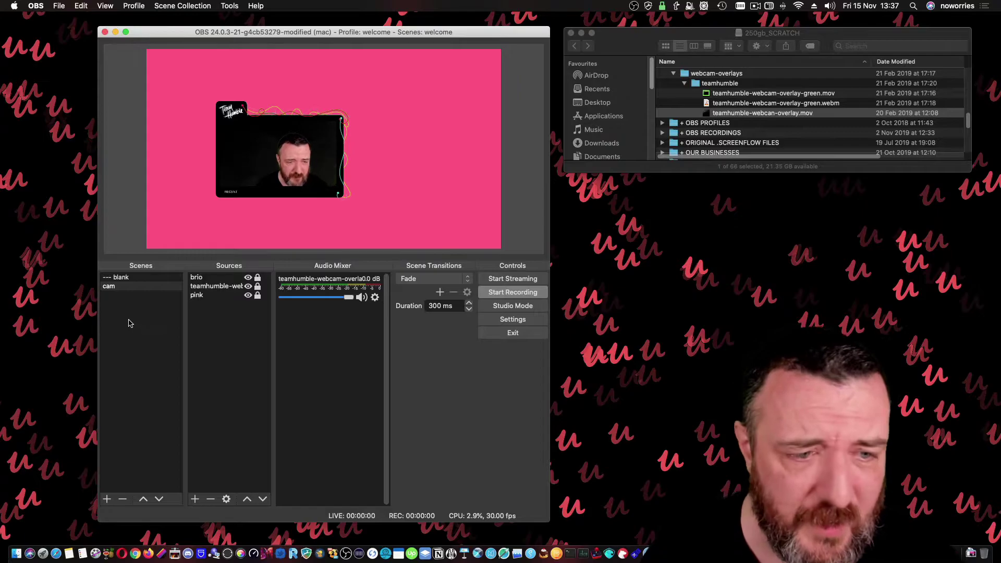
{"action": "left_click", "coordinate": [124, 291]}
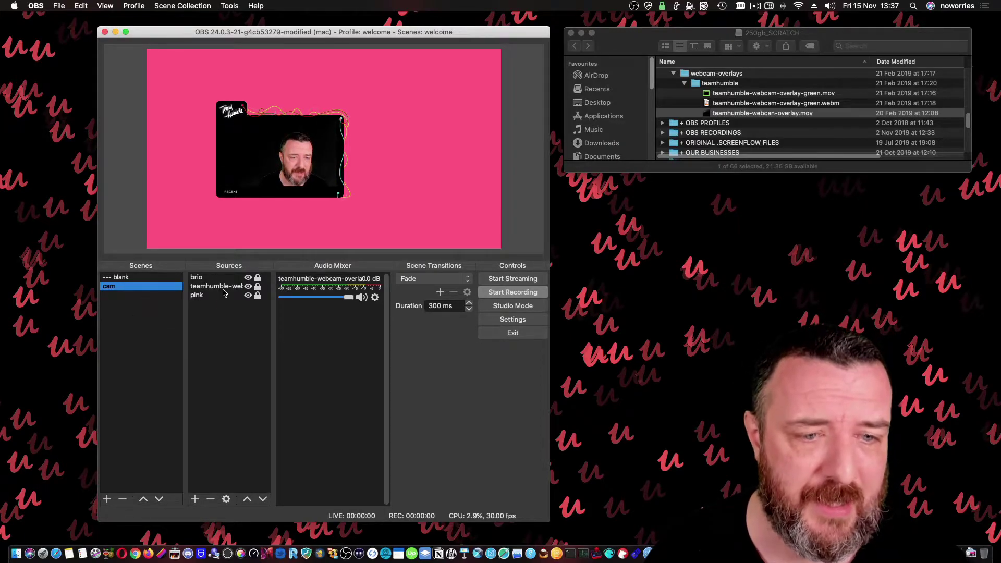
Hide the brio, teamhumble overlay and pink sources of the cam scene, and show all three again
{"action": "left_click", "coordinate": [248, 278]}
{"action": "left_click", "coordinate": [248, 286]}
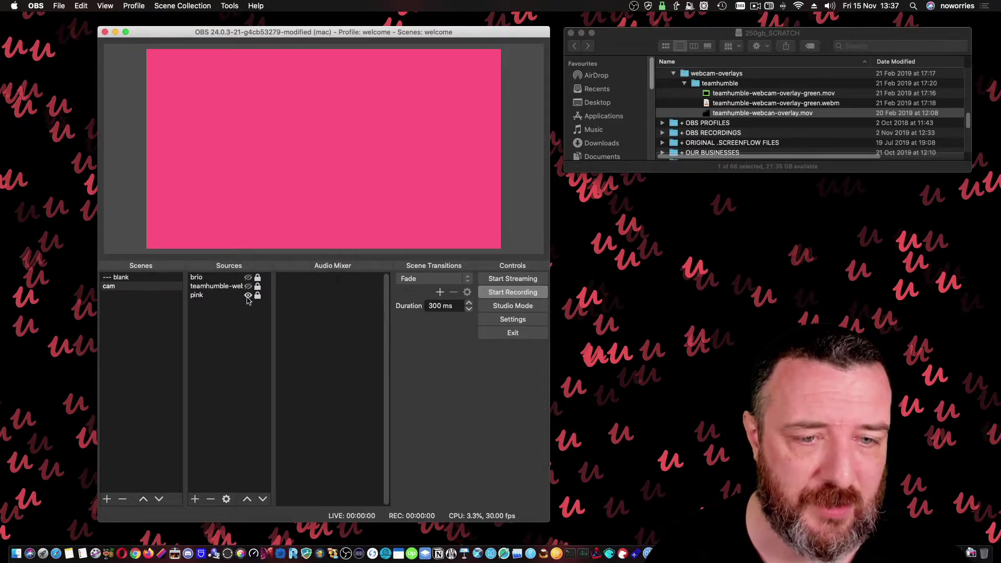
{"action": "left_click", "coordinate": [248, 295]}
{"action": "left_click", "coordinate": [132, 413]}
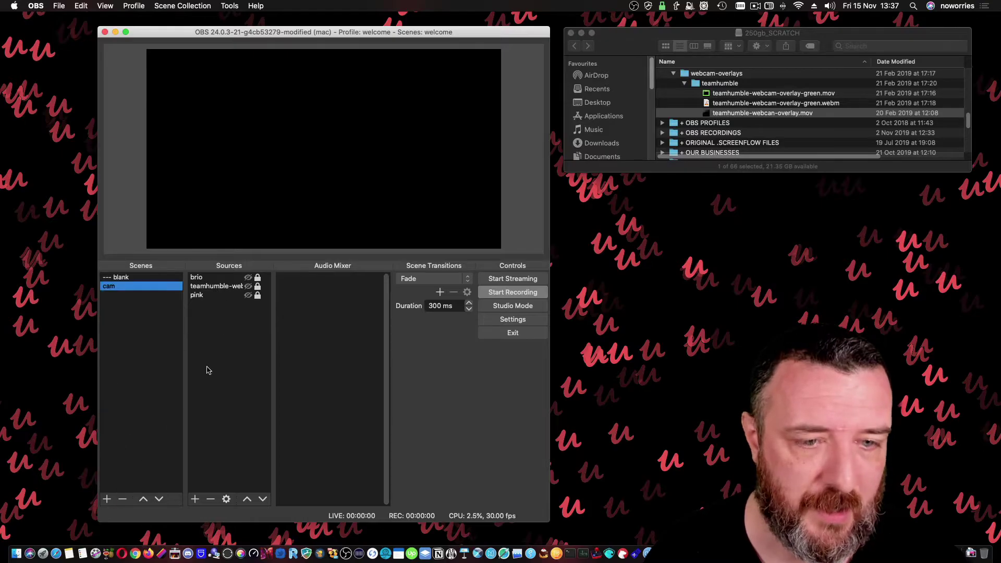
{"action": "left_click", "coordinate": [248, 277]}
{"action": "left_click", "coordinate": [248, 286]}
{"action": "left_click", "coordinate": [248, 295]}
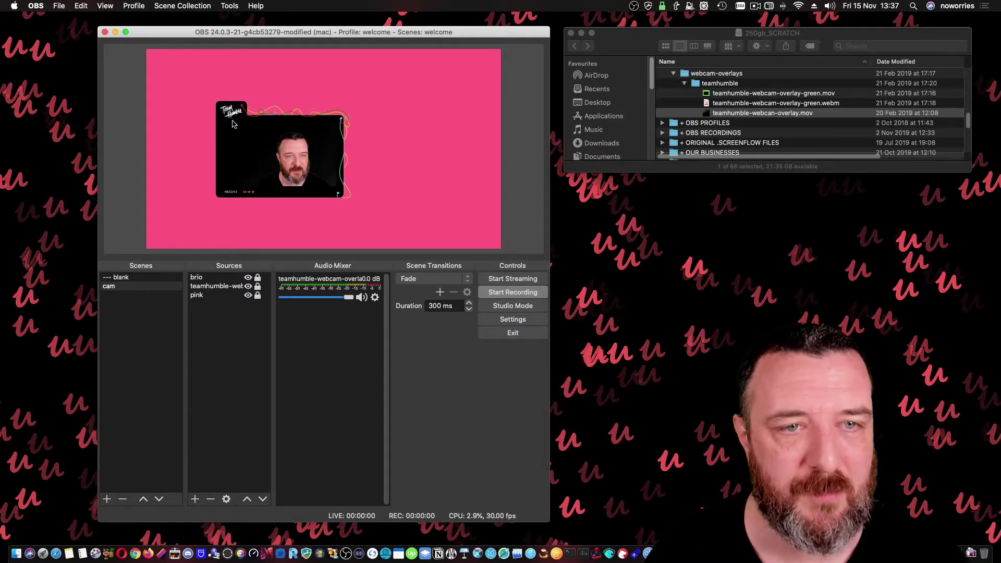
Create a scene named main-shot and add the existing cam scene to it as a visible source
{"action": "left_click", "coordinate": [114, 498]}
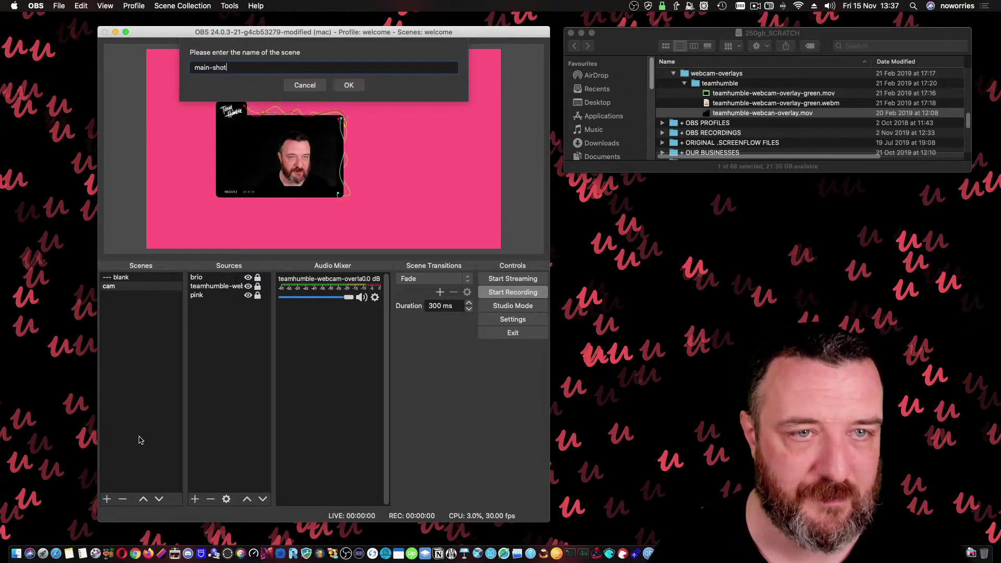
{"action": "key", "text": "Return"}
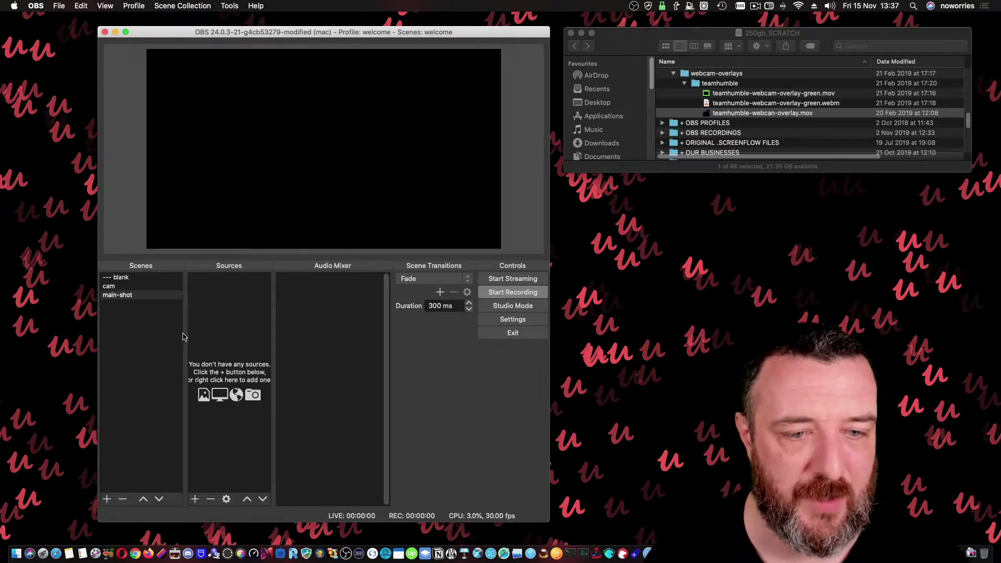
{"action": "left_click", "coordinate": [194, 503]}
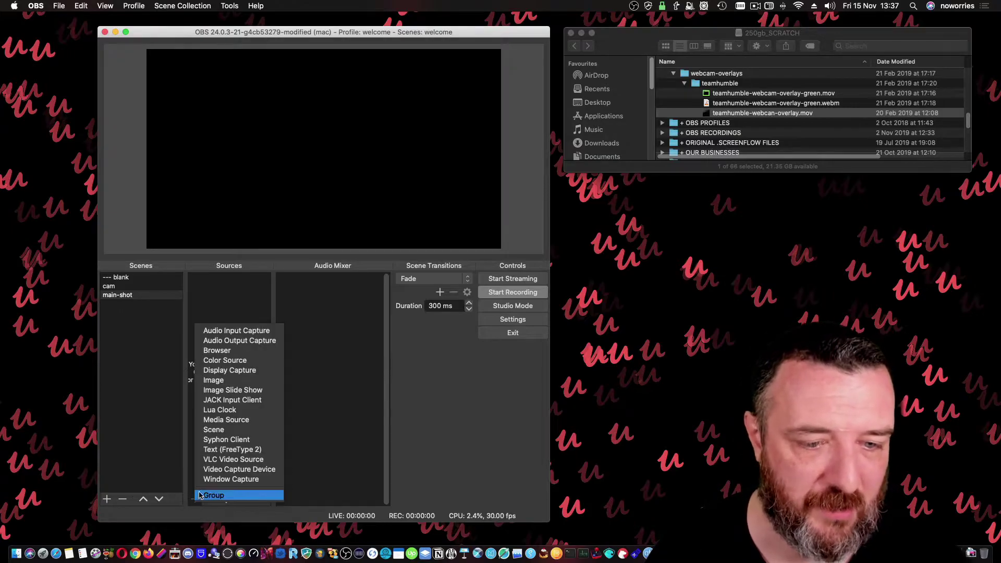
{"action": "left_click", "coordinate": [224, 430]}
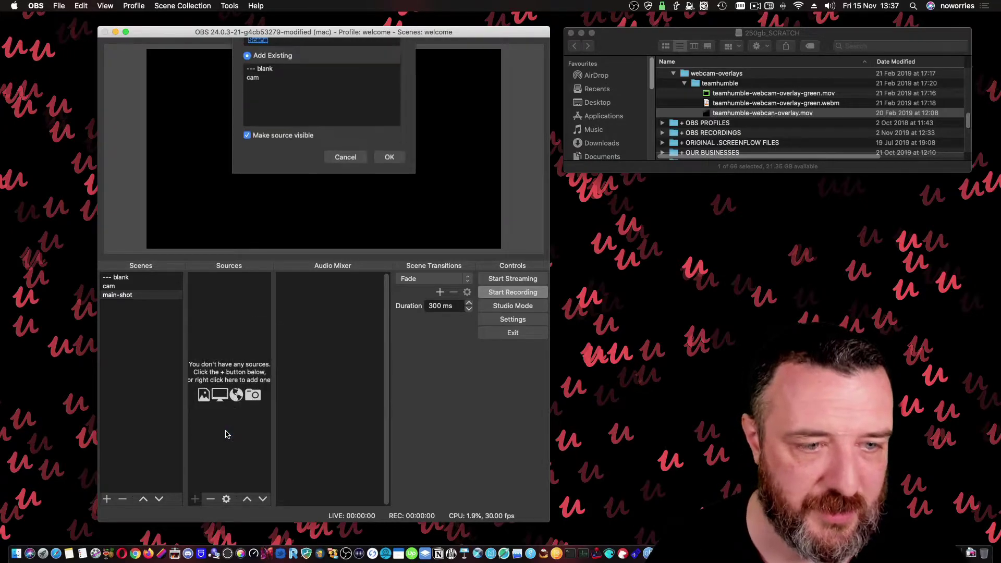
{"action": "left_click", "coordinate": [266, 108]}
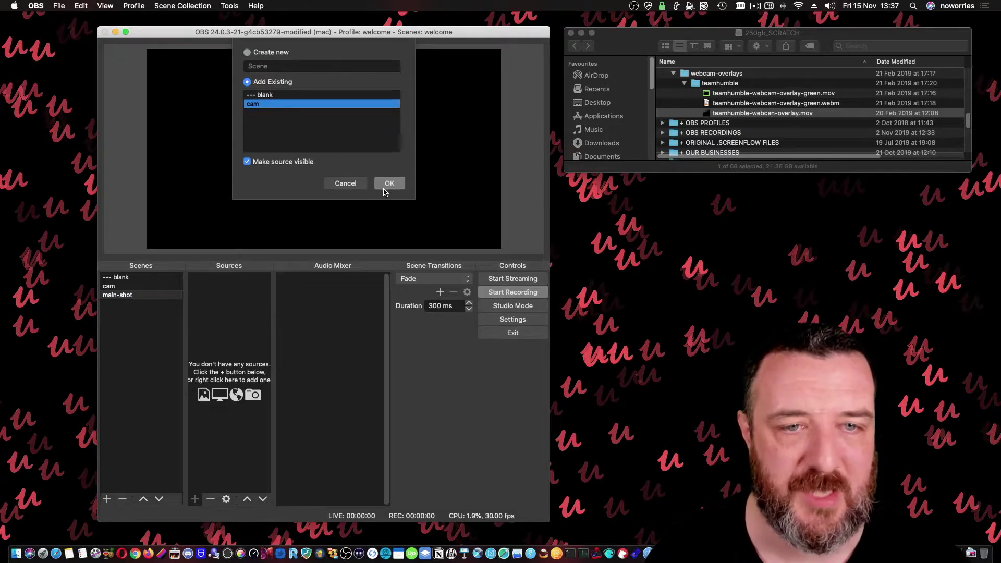
{"action": "left_click", "coordinate": [388, 185]}
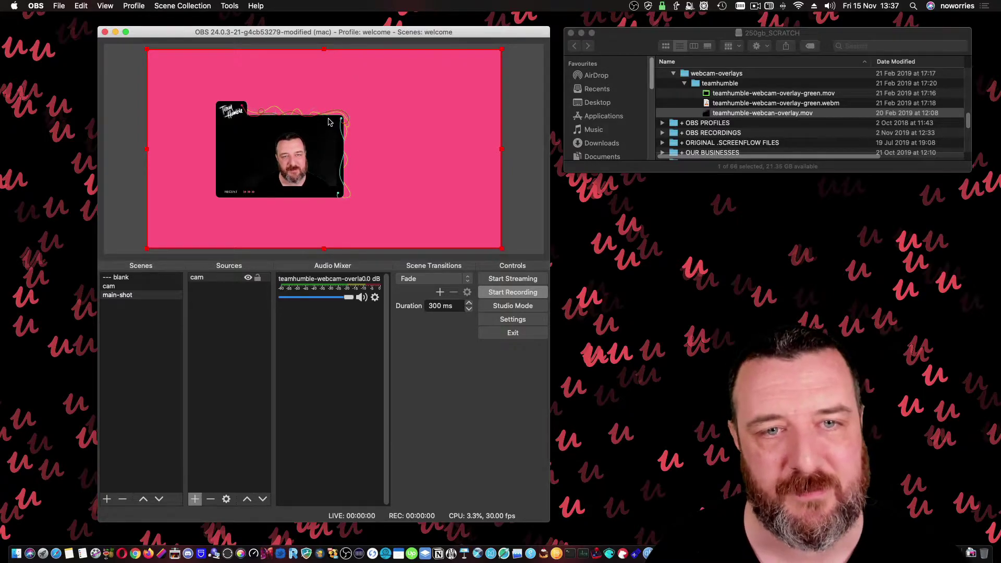
Remove the pink source from the cam scene
{"action": "left_click", "coordinate": [112, 286]}
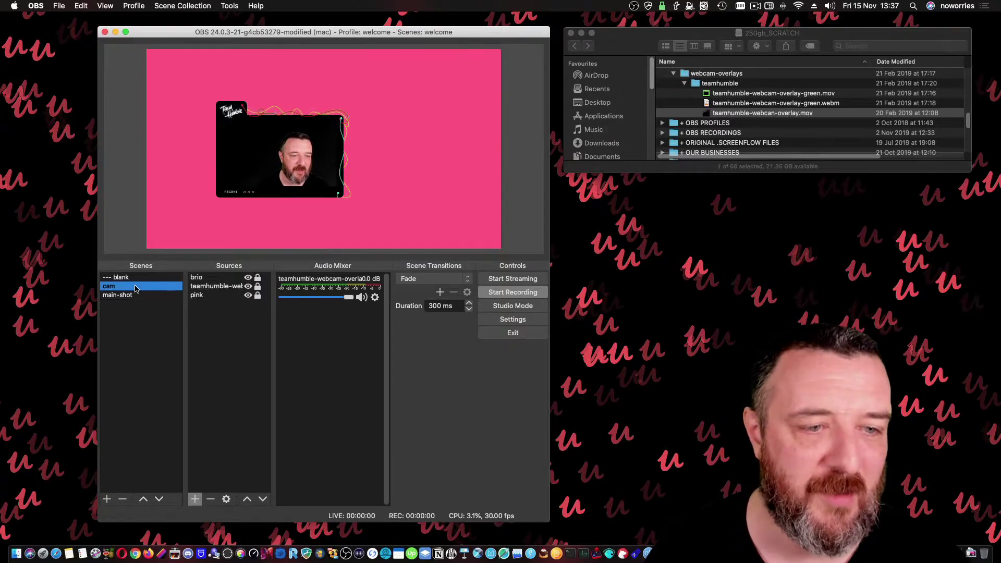
{"action": "left_click", "coordinate": [212, 296]}
{"action": "left_click", "coordinate": [211, 498]}
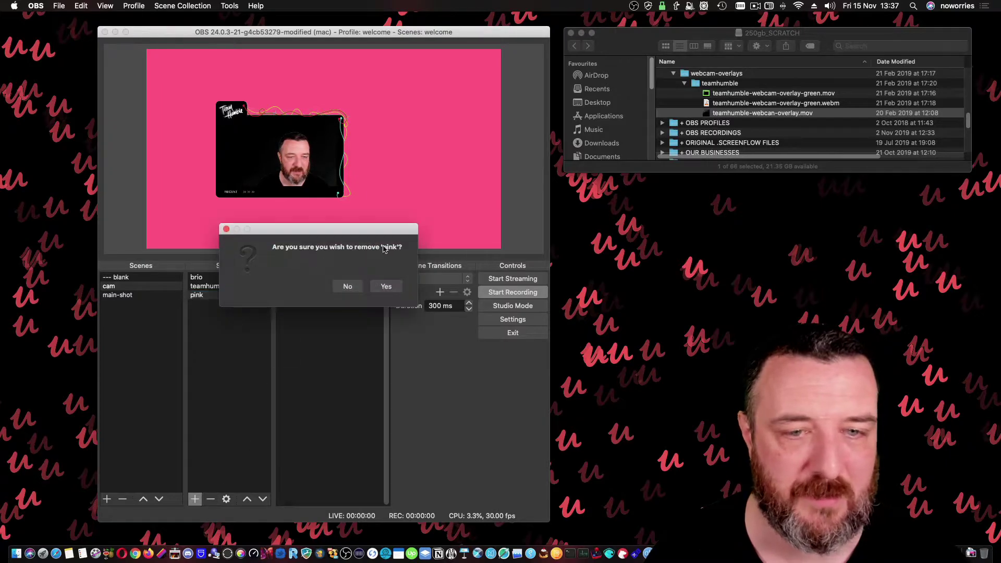
{"action": "left_click", "coordinate": [384, 286]}
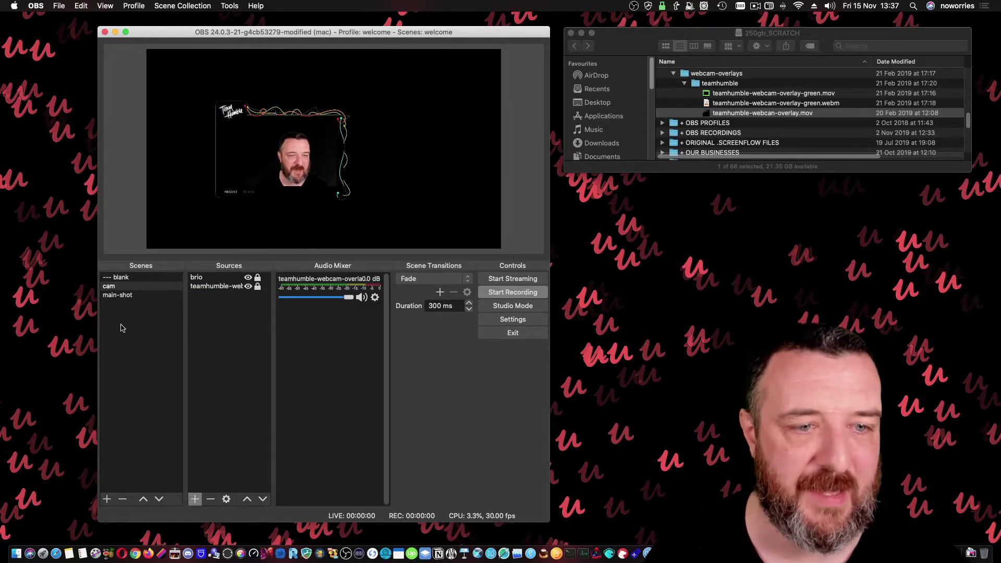
In the main-shot scene, move the cam source so the webcam frame sits in the canvas's lower-left area, and deselect it
{"action": "left_click", "coordinate": [117, 295]}
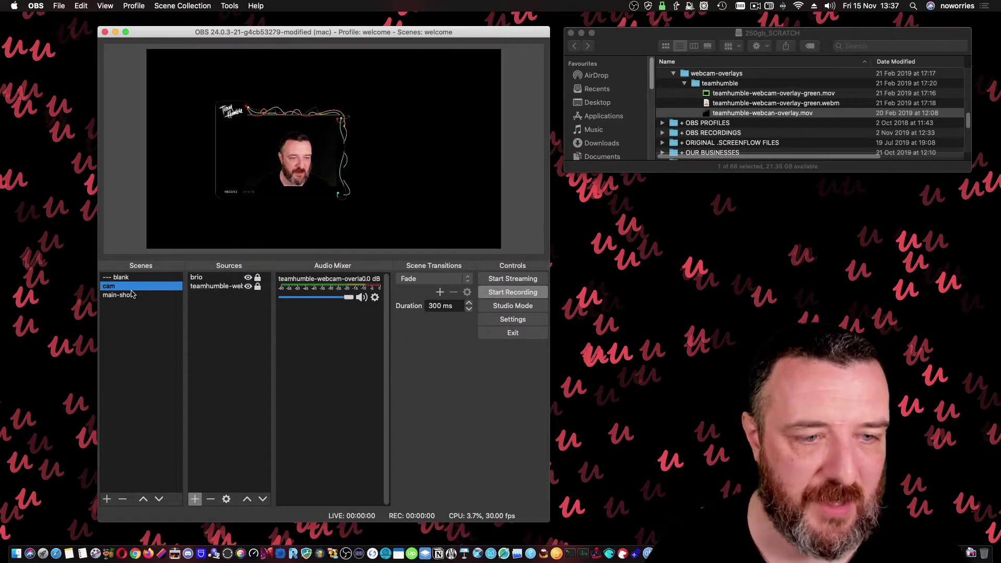
{"action": "mouse_move", "coordinate": [292, 239]}
{"action": "left_mouse_down"}
{"action": "mouse_move", "coordinate": [342, 103]}
{"action": "mouse_move", "coordinate": [295, 149]}
{"action": "mouse_move", "coordinate": [245, 157]}
{"action": "mouse_move", "coordinate": [261, 178]}
{"action": "mouse_move", "coordinate": [248, 180]}
{"action": "left_mouse_up"}
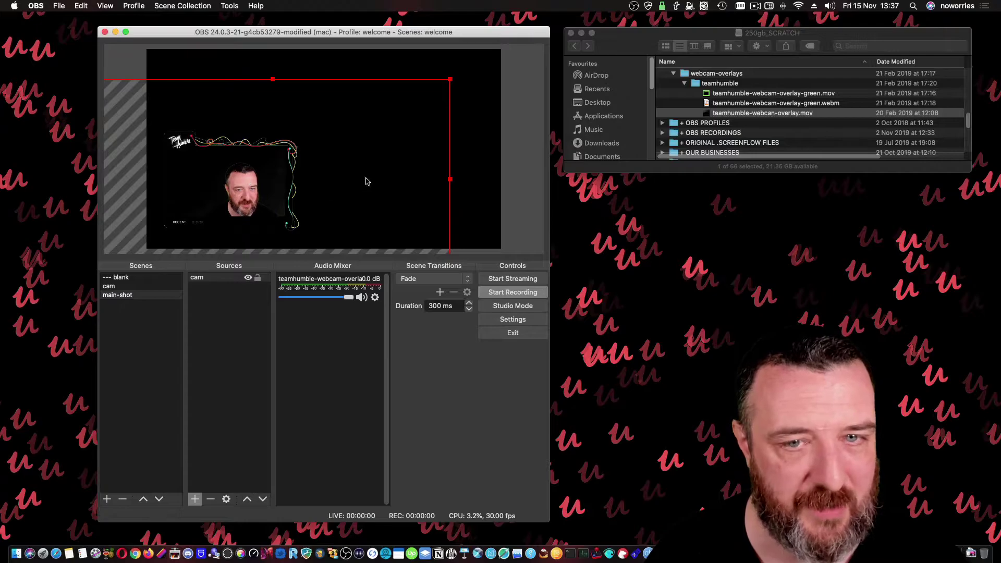
{"action": "left_click", "coordinate": [471, 195]}
Add a new Color Source to main-shot with the pink colour #ff557f at 400 by 400
{"action": "left_click", "coordinate": [190, 497]}
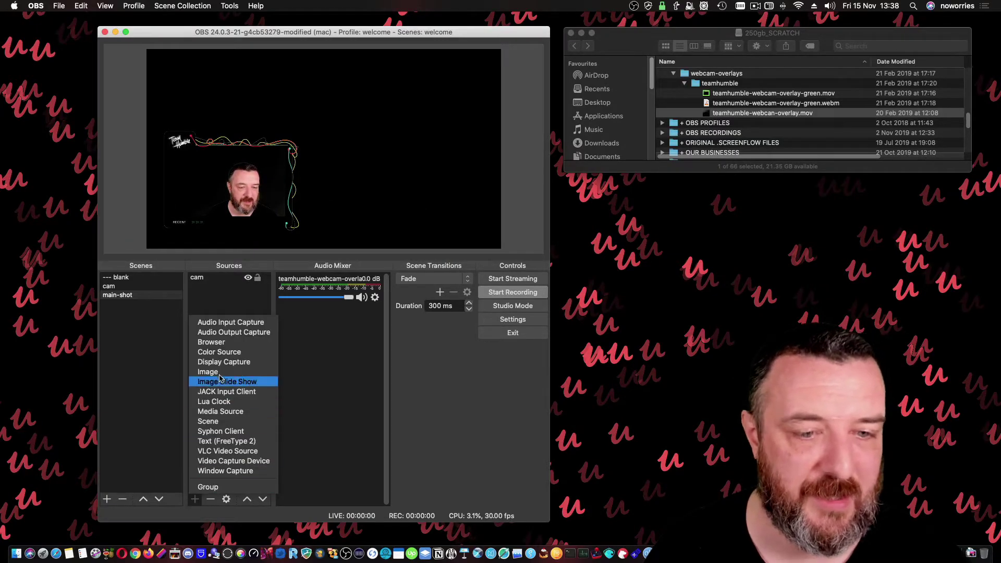
{"action": "left_click", "coordinate": [219, 352]}
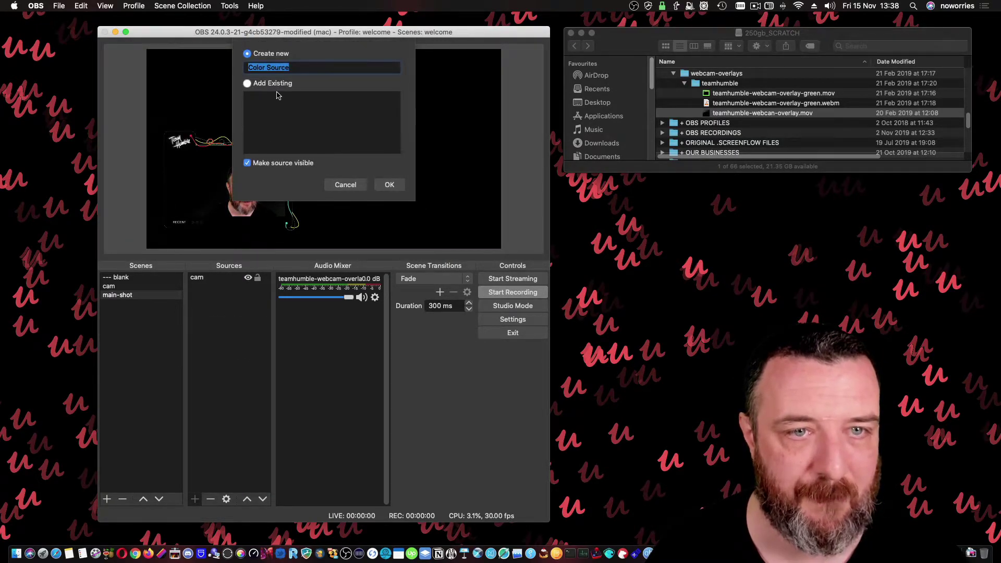
{"action": "left_click", "coordinate": [389, 186]}
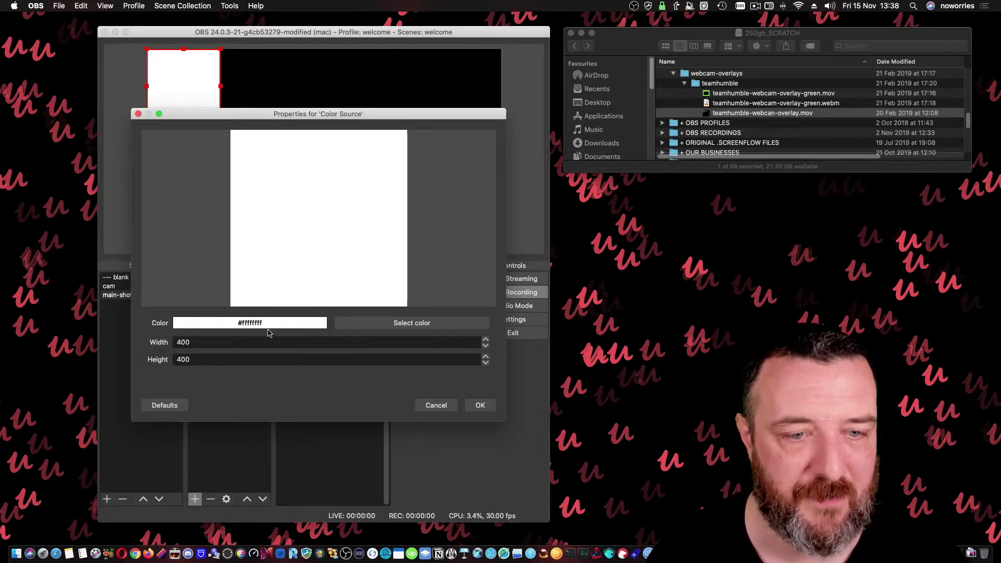
{"action": "left_click", "coordinate": [412, 323]}
{"action": "left_click", "coordinate": [218, 216]}
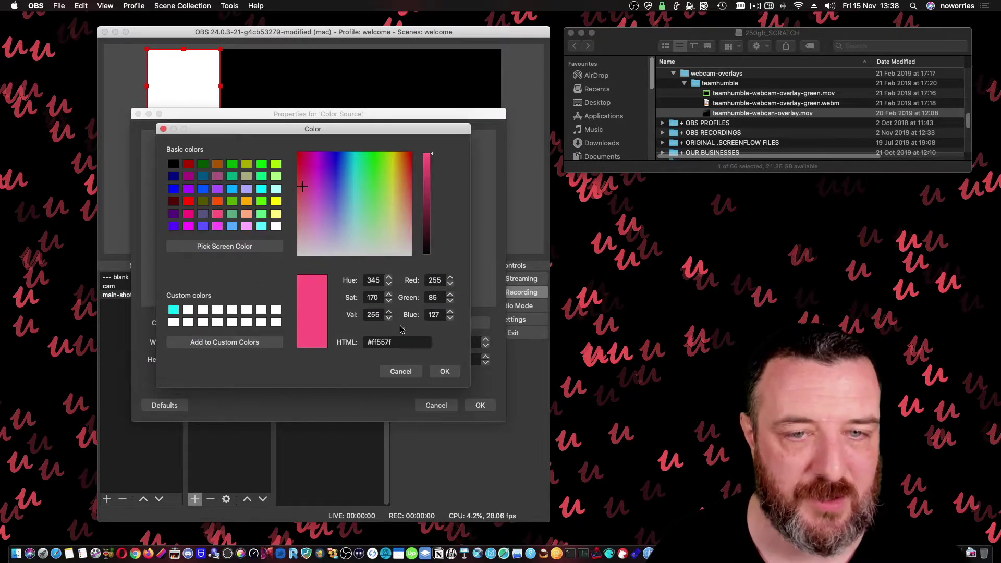
{"action": "left_click", "coordinate": [445, 371]}
{"action": "left_click", "coordinate": [480, 405]}
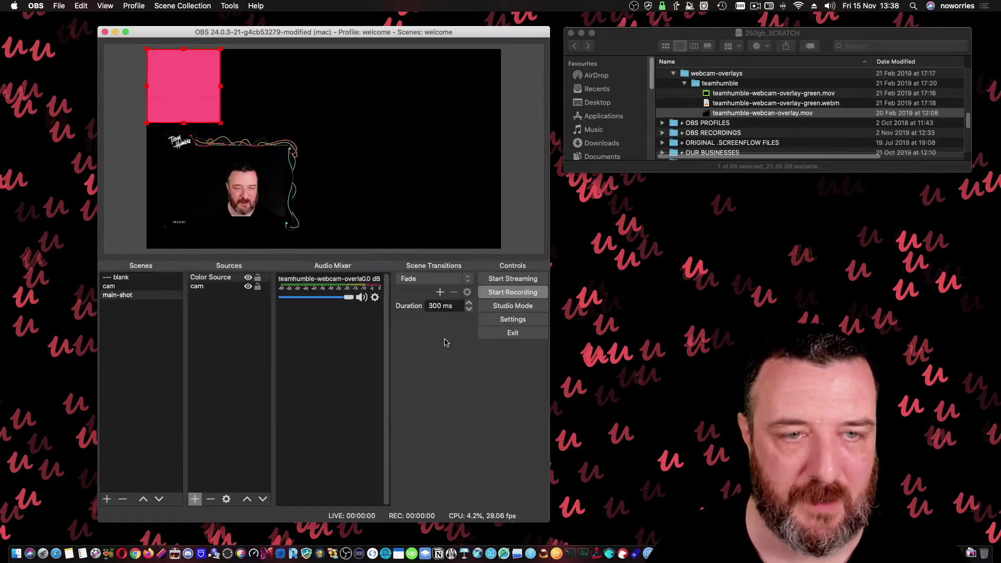
Enlarge the pink Color Source to cover the whole canvas and lock it beneath cam in the source order
{"action": "left_click_drag", "start_coordinate": [221, 86], "coordinate": [509, 163]}
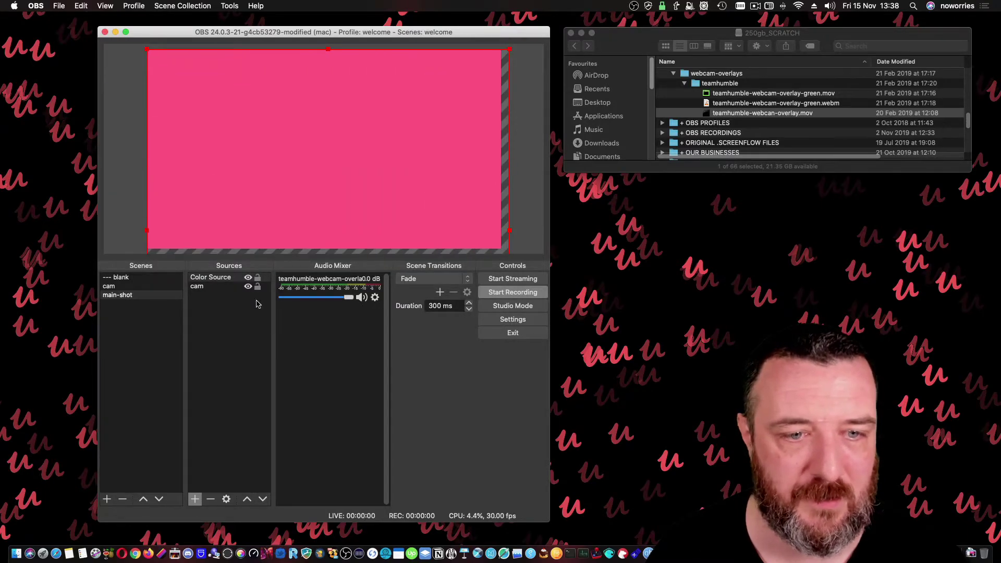
{"action": "left_click", "coordinate": [260, 499]}
{"action": "left_click", "coordinate": [541, 133]}
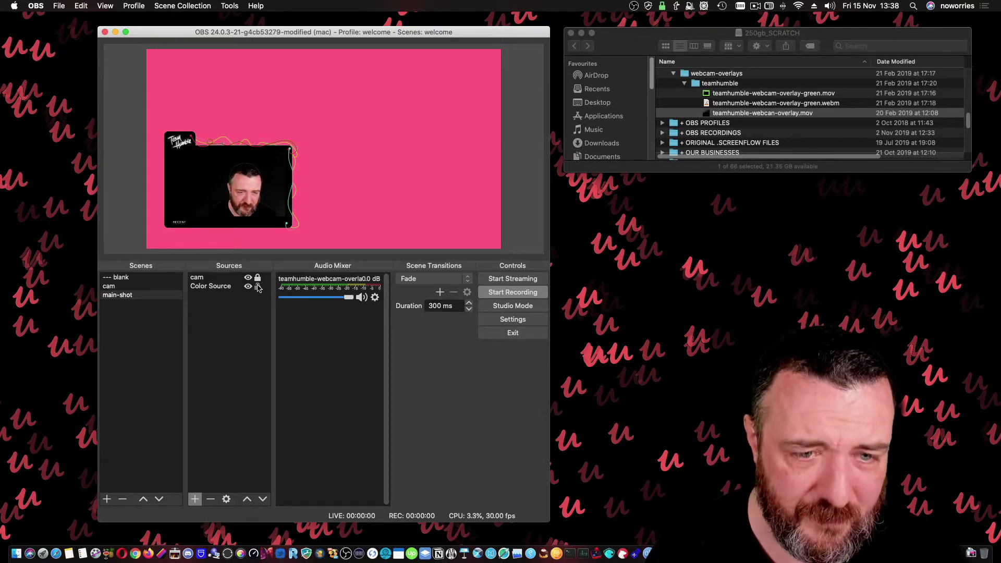
Move the unlocked cam source toward the middle of the main-shot canvas and crop its empty edges close around the webcam frame
{"action": "left_click_drag", "start_coordinate": [245, 184], "coordinate": [282, 172]}
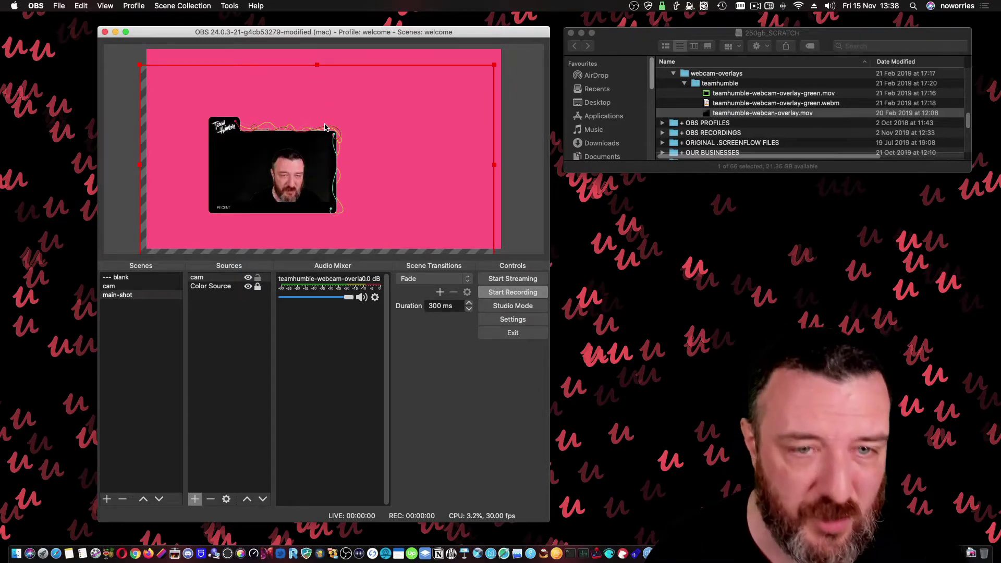
{"action": "left_click_drag", "start_coordinate": [307, 179], "coordinate": [309, 182]}
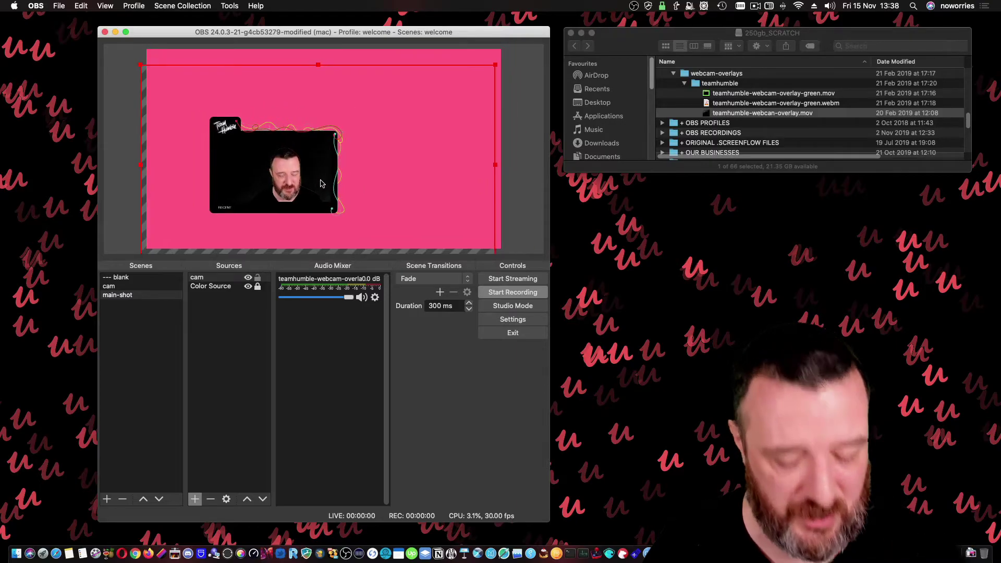
{"action": "left_click_drag", "start_coordinate": [317, 72], "coordinate": [227, 148]}
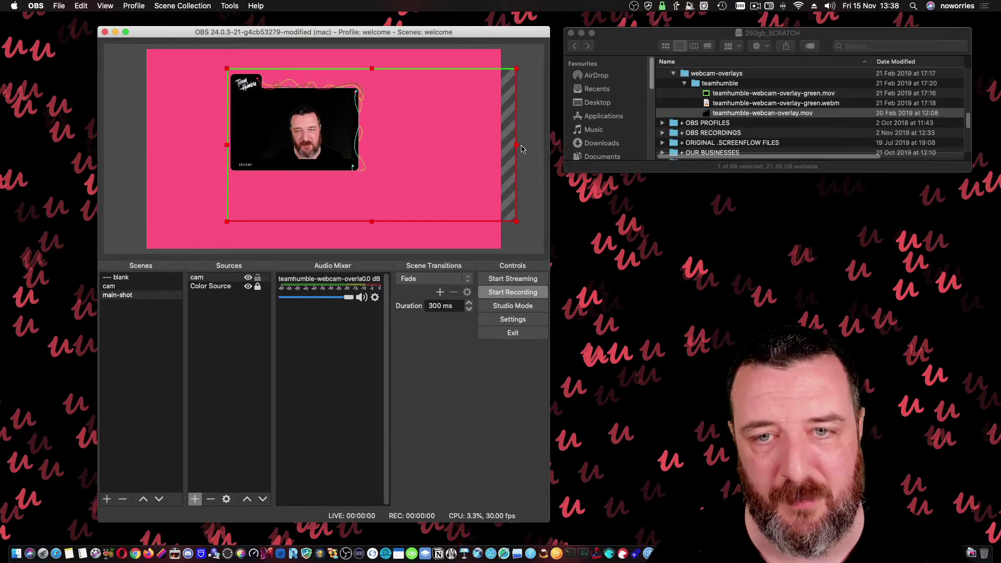
{"action": "left_click_drag", "start_coordinate": [516, 148], "coordinate": [382, 142]}
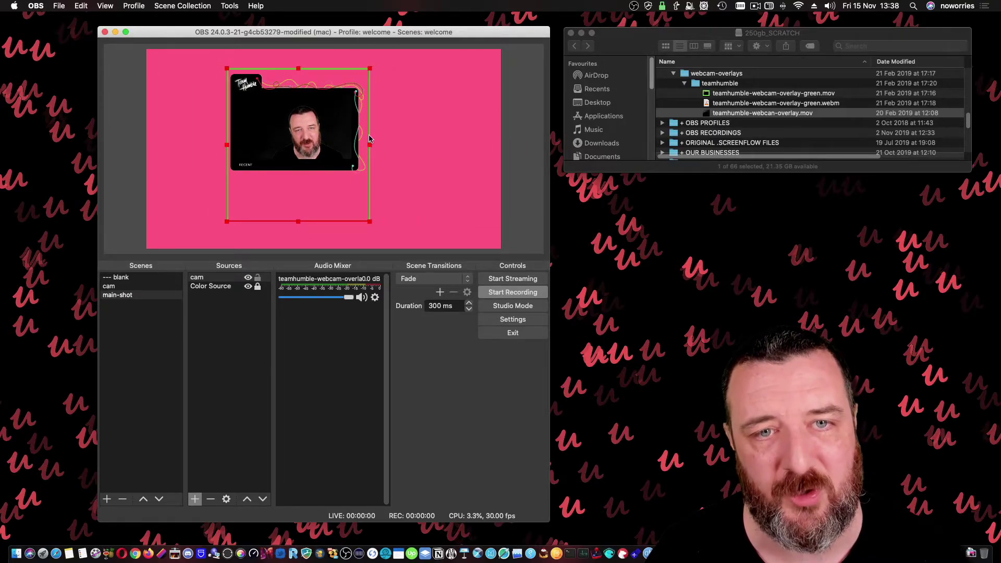
{"action": "left_click_drag", "start_coordinate": [295, 223], "coordinate": [299, 230]}
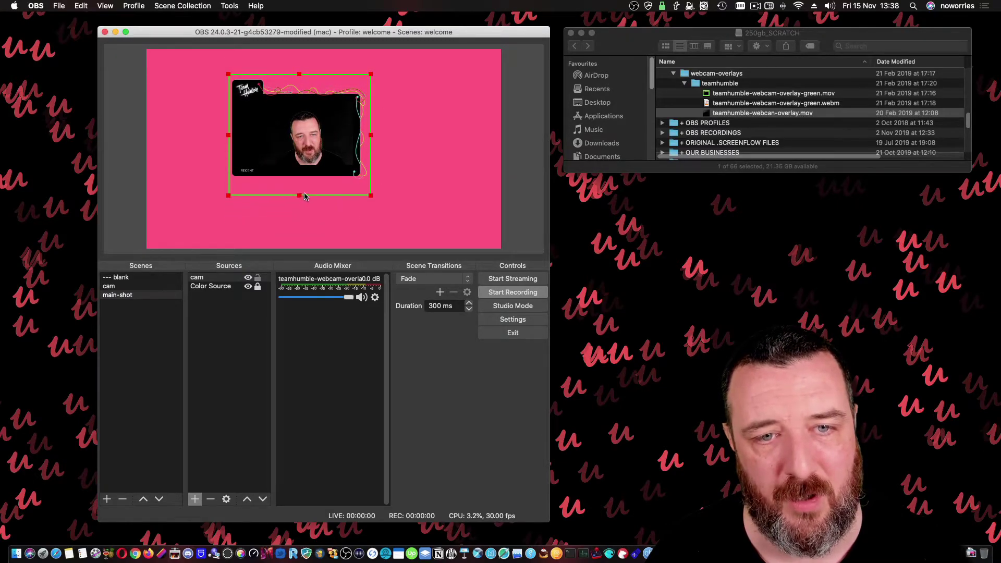
{"action": "left_click", "coordinate": [403, 199]}
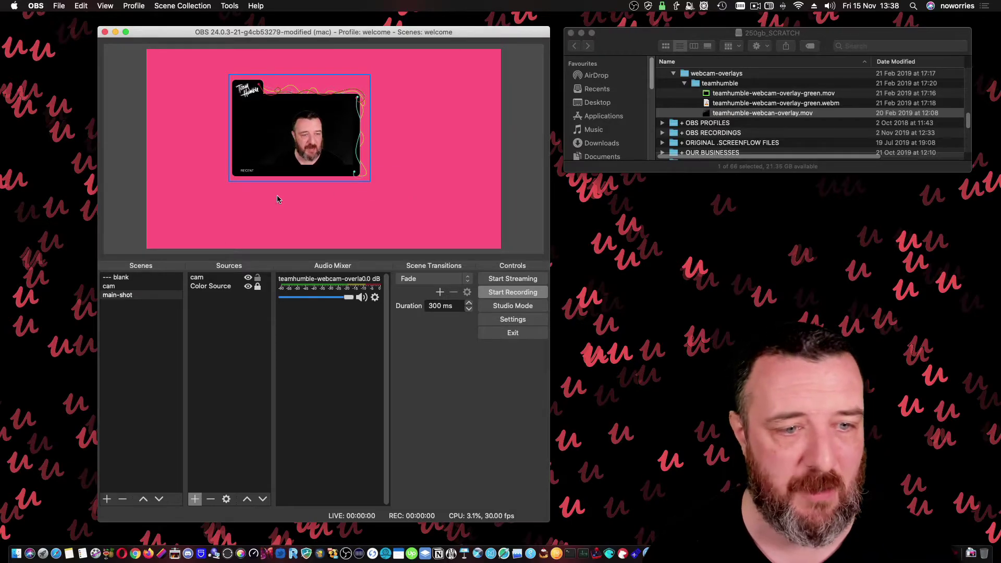
Check the cam scene, return to main-shot, and move the cropped cam source into the canvas's lower-left area
{"action": "left_click", "coordinate": [146, 287]}
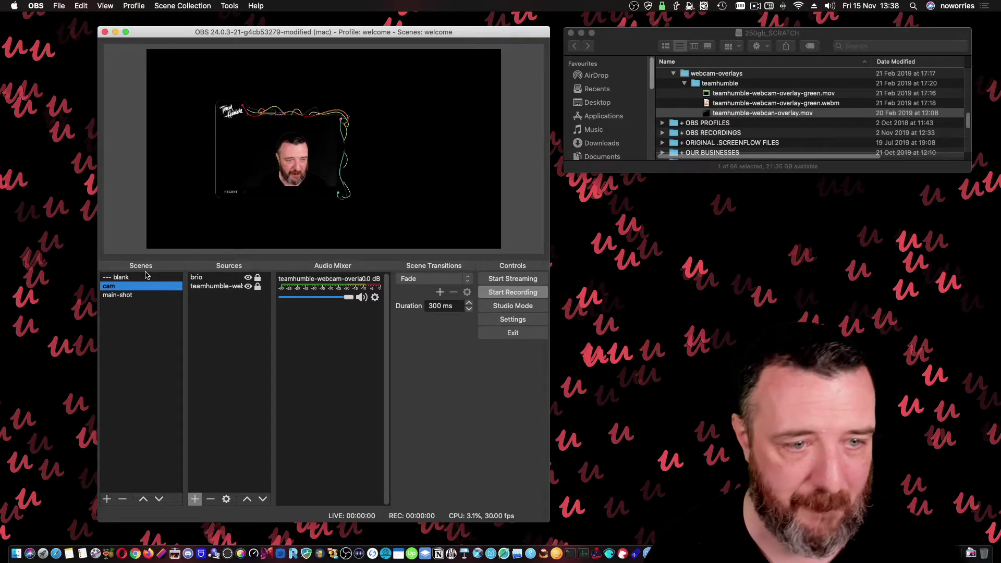
{"action": "left_click", "coordinate": [130, 295]}
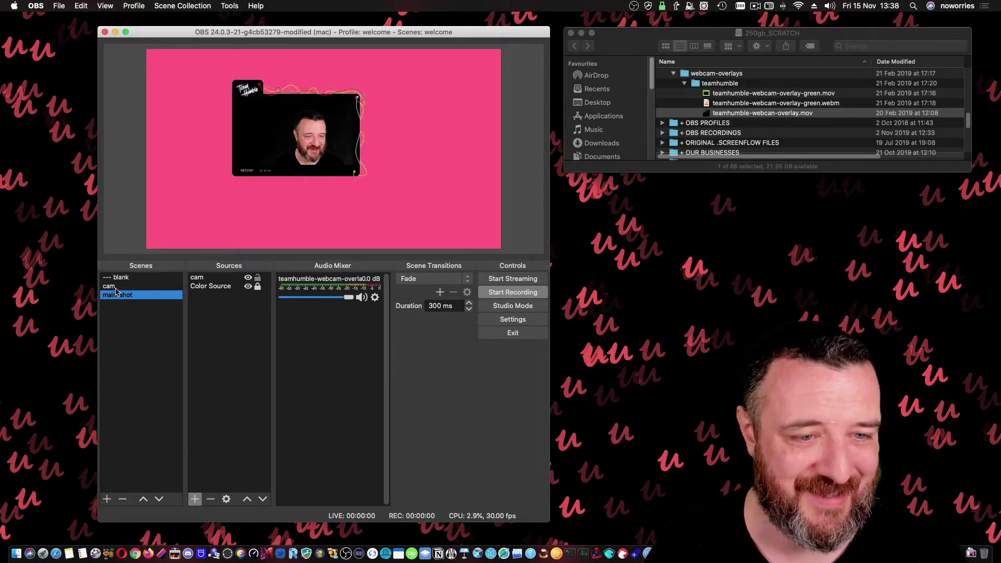
{"action": "left_click_drag", "start_coordinate": [276, 156], "coordinate": [208, 213]}
{"action": "left_click", "coordinate": [341, 176]}
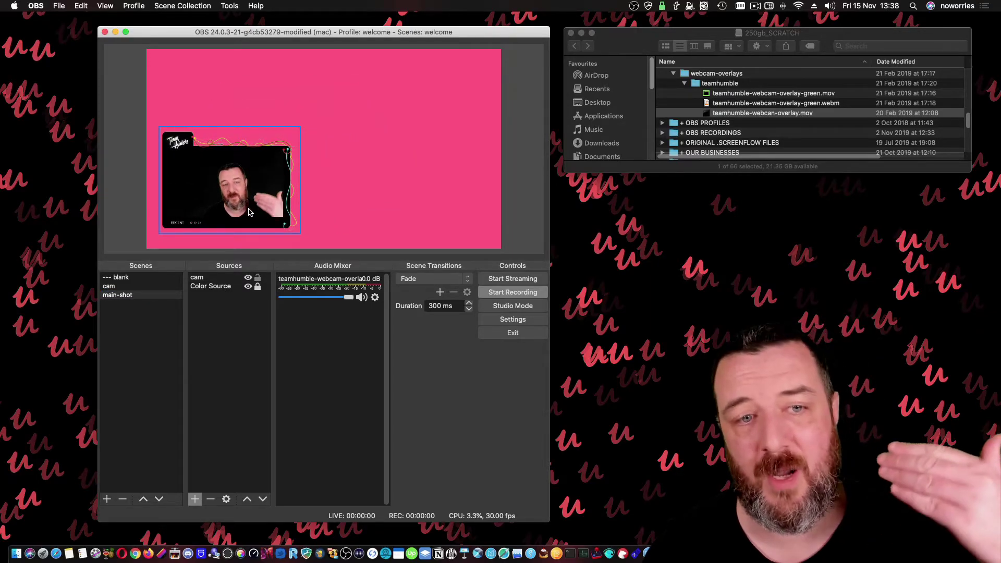
Enlarge the cam source to nearly the full canvas height, and reduce it to roughly three quarters of that height
{"action": "left_click", "coordinate": [286, 155]}
{"action": "left_click_drag", "start_coordinate": [299, 126], "coordinate": [394, 94]}
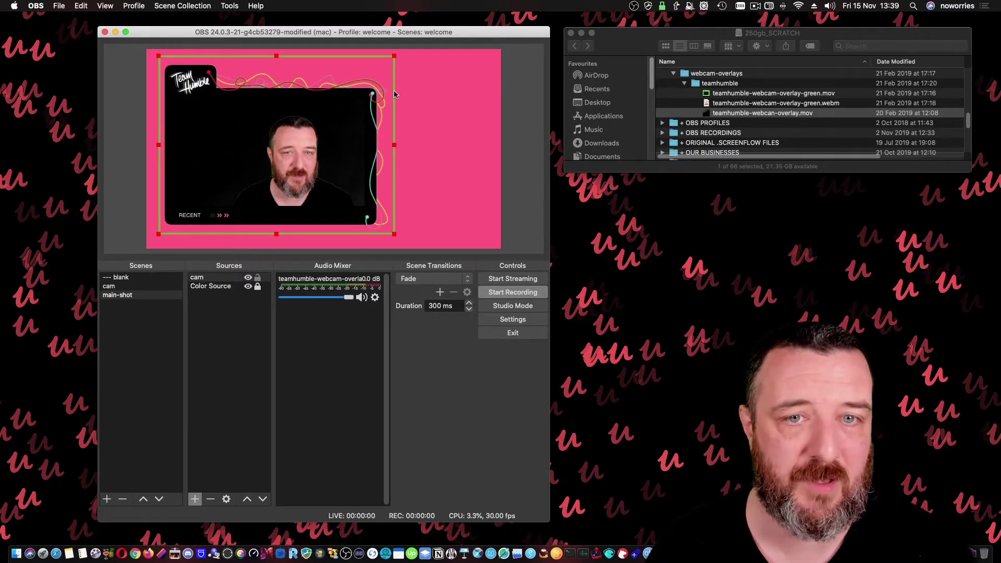
{"action": "left_click", "coordinate": [452, 107]}
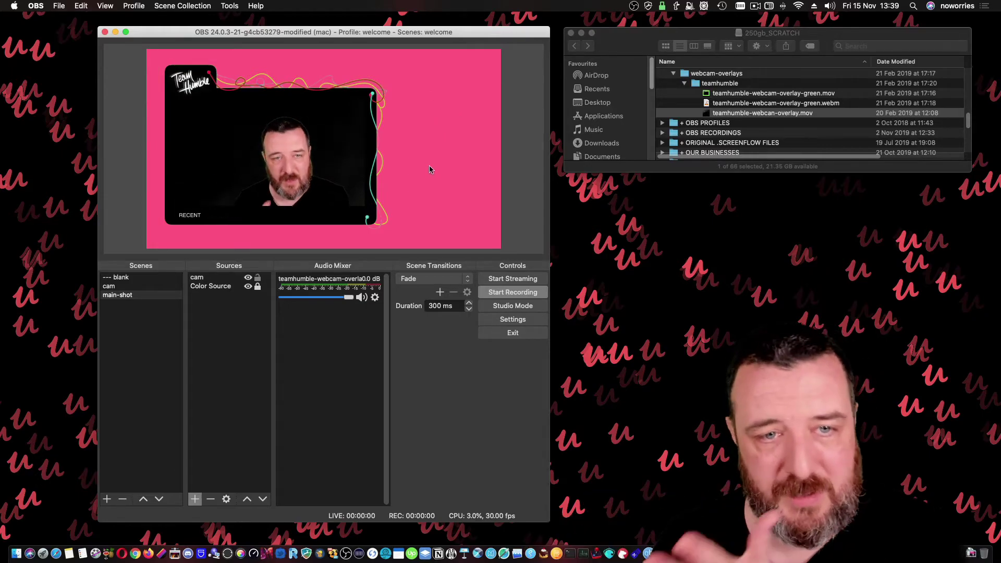
{"action": "left_click", "coordinate": [330, 129]}
{"action": "left_click_drag", "start_coordinate": [393, 58], "coordinate": [339, 89]}
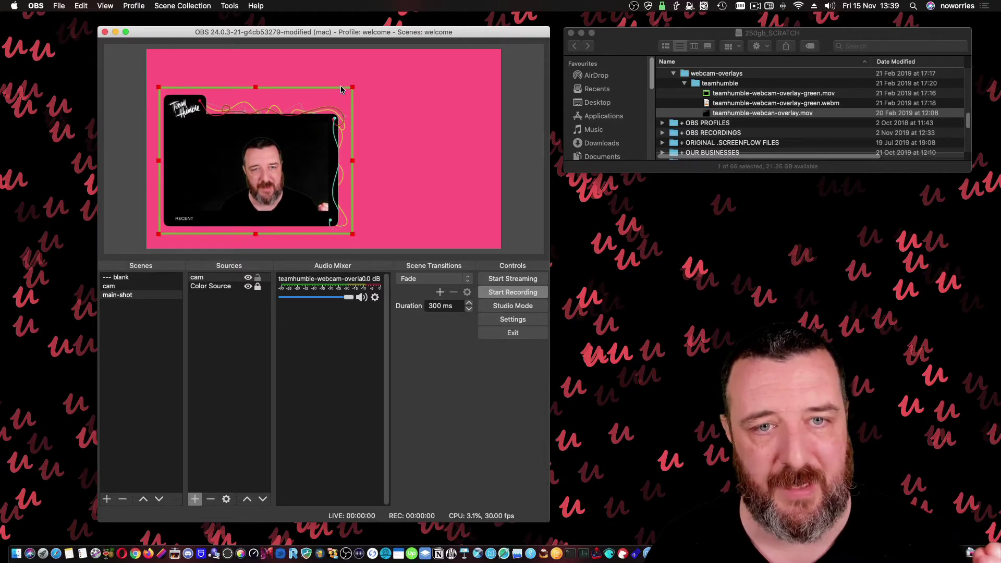
Remove the Chroma Key filter from the brio source in the cam scene and check the change in main-shot
{"action": "left_click", "coordinate": [131, 287]}
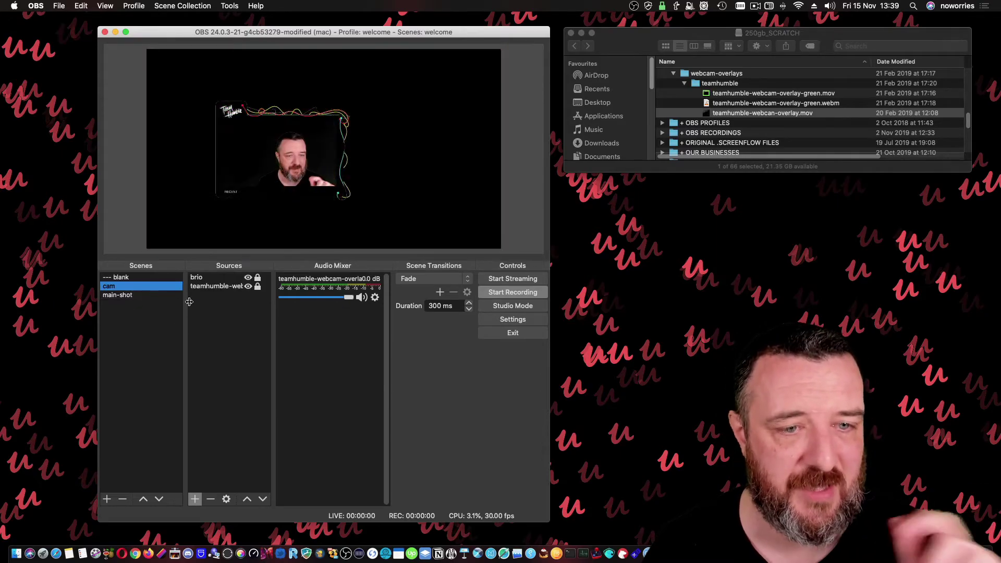
{"action": "double_click", "coordinate": [196, 277]}
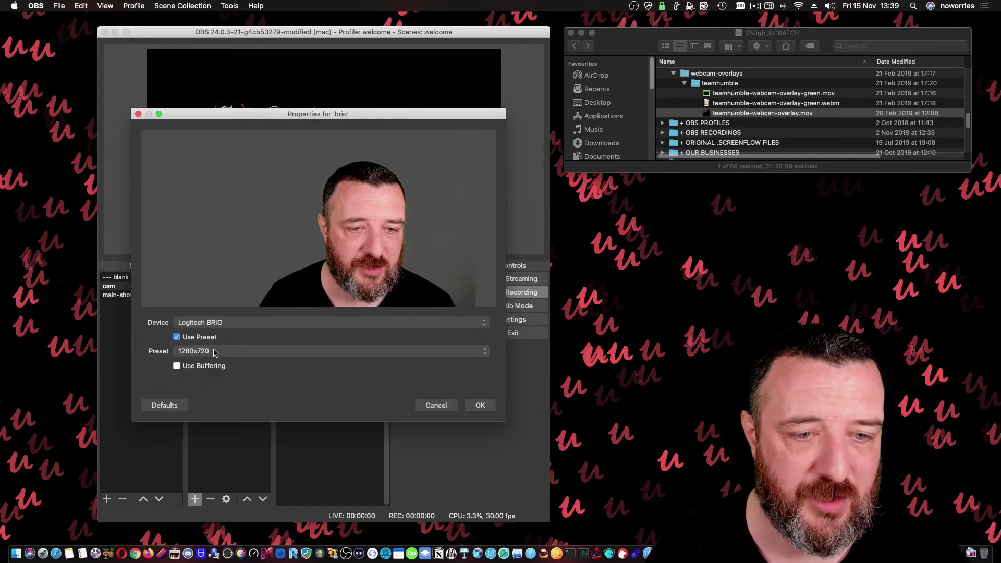
{"action": "left_click", "coordinate": [436, 405]}
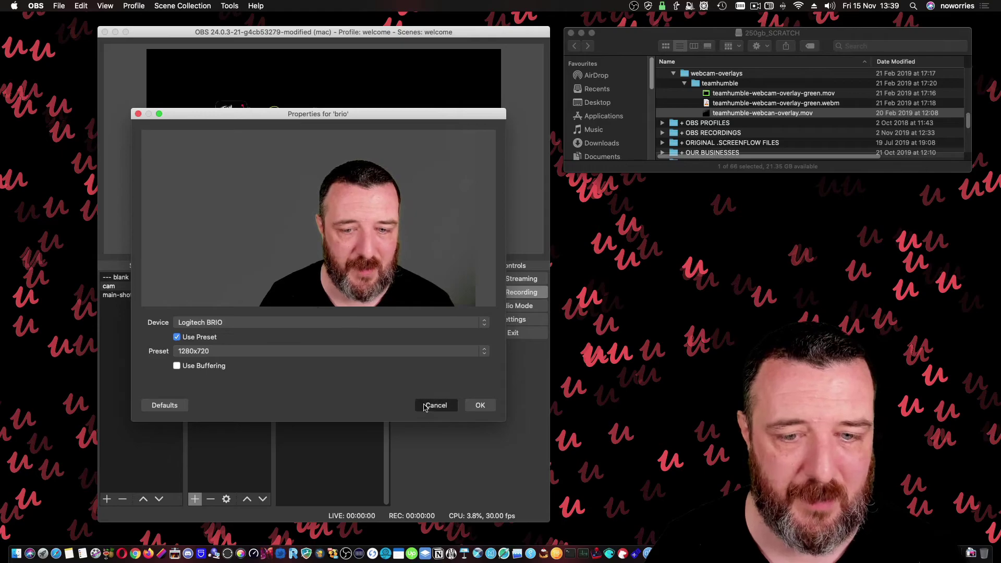
{"action": "right_click", "coordinate": [223, 282]}
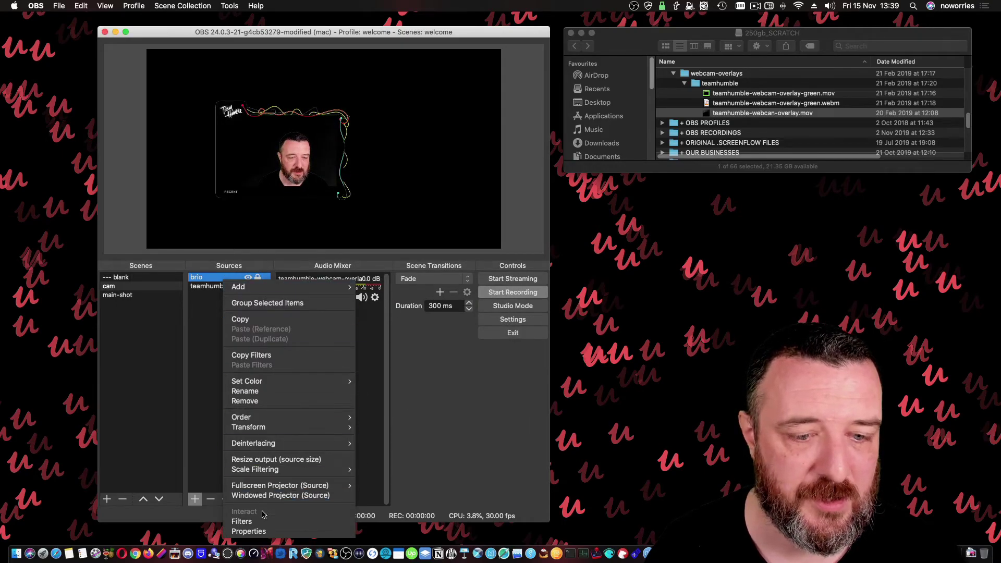
{"action": "left_click", "coordinate": [244, 518]}
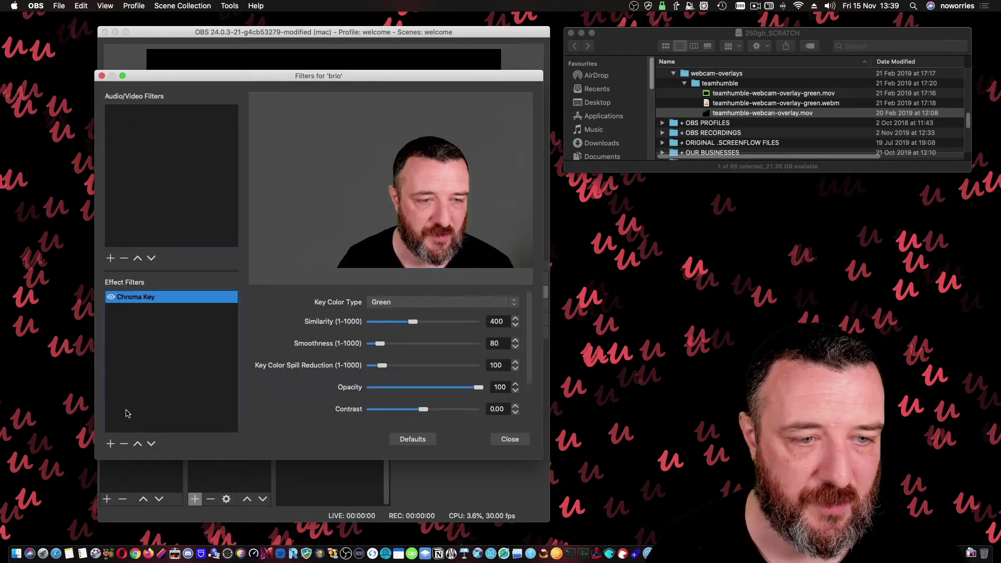
{"action": "left_click", "coordinate": [125, 445]}
{"action": "left_click", "coordinate": [388, 277]}
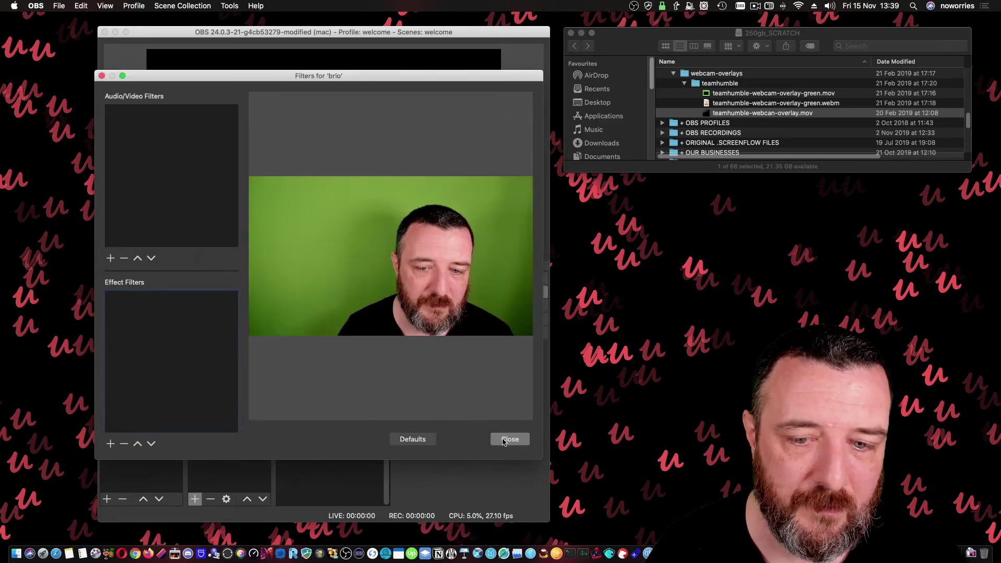
{"action": "left_click", "coordinate": [510, 439]}
{"action": "left_click", "coordinate": [117, 295]}
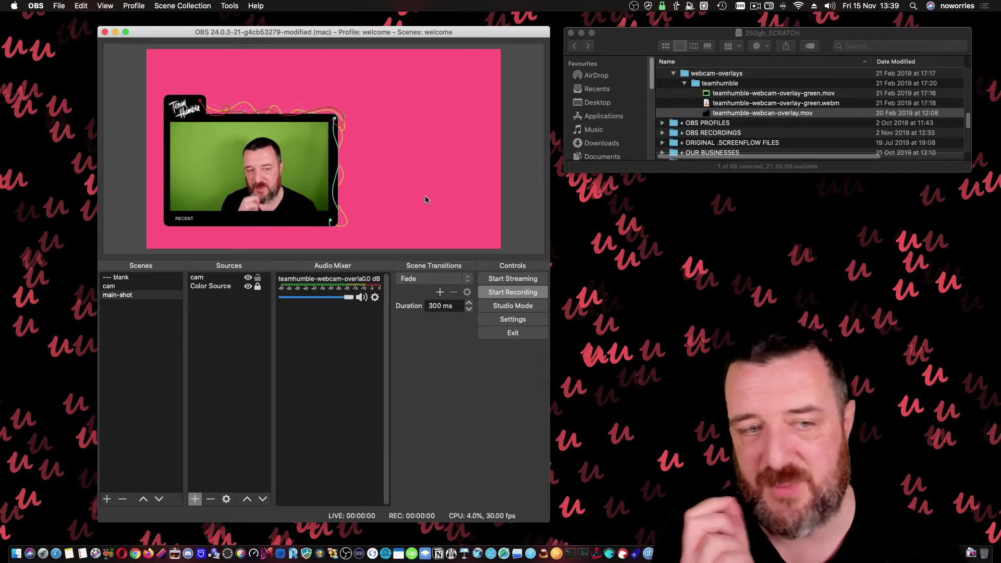
{"action": "left_click", "coordinate": [111, 287]}
{"action": "left_click", "coordinate": [122, 295]}
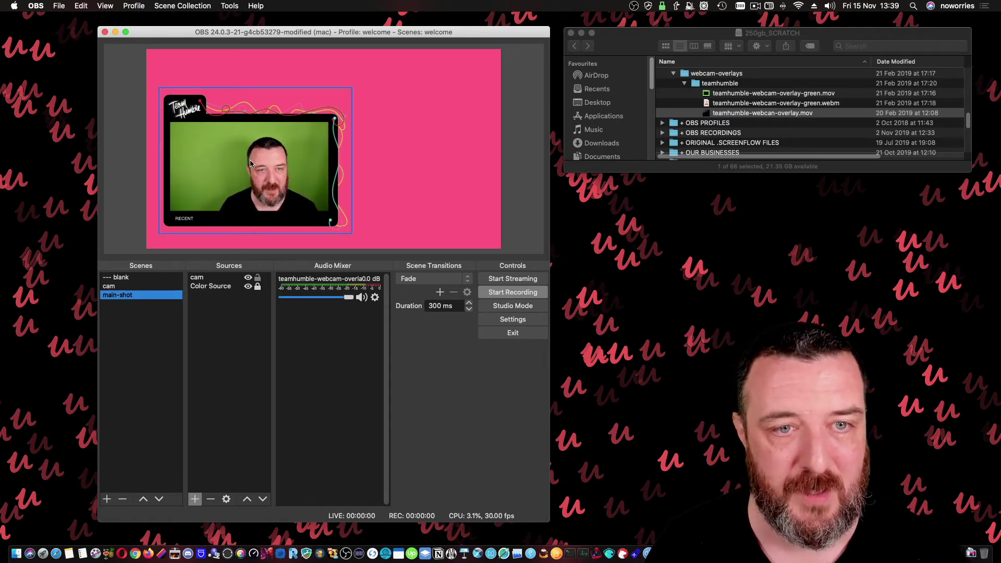
Resize the cam source to most of the canvas height, centre it horizontally over the pink background, and deselect it
{"action": "left_click", "coordinate": [346, 106]}
{"action": "left_click_drag", "start_coordinate": [353, 92], "coordinate": [330, 110]}
{"action": "left_click_drag", "start_coordinate": [291, 172], "coordinate": [331, 137]}
{"action": "mouse_move", "coordinate": [372, 201]}
{"action": "left_mouse_down"}
{"action": "mouse_move", "coordinate": [443, 226]}
{"action": "mouse_move", "coordinate": [366, 183]}
{"action": "mouse_move", "coordinate": [384, 188]}
{"action": "left_mouse_up"}
{"action": "left_click", "coordinate": [461, 208]}
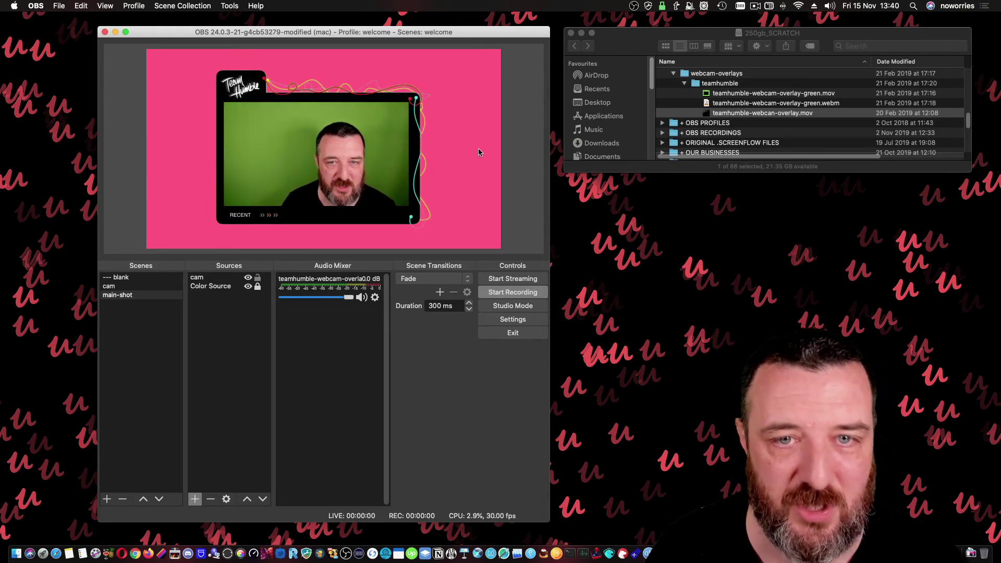
Enlarge the cam source slightly to almost fill the canvas height and reposition it at the horizontal centre of main-shot
{"action": "left_click", "coordinate": [325, 164]}
{"action": "left_click_drag", "start_coordinate": [325, 164], "coordinate": [273, 158]}
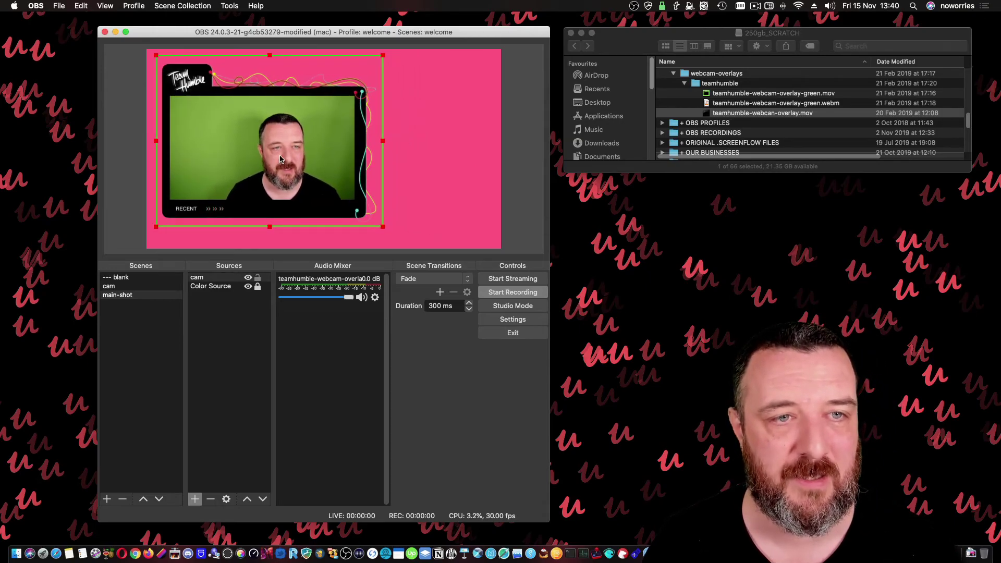
{"action": "left_click_drag", "start_coordinate": [383, 226], "coordinate": [394, 232]}
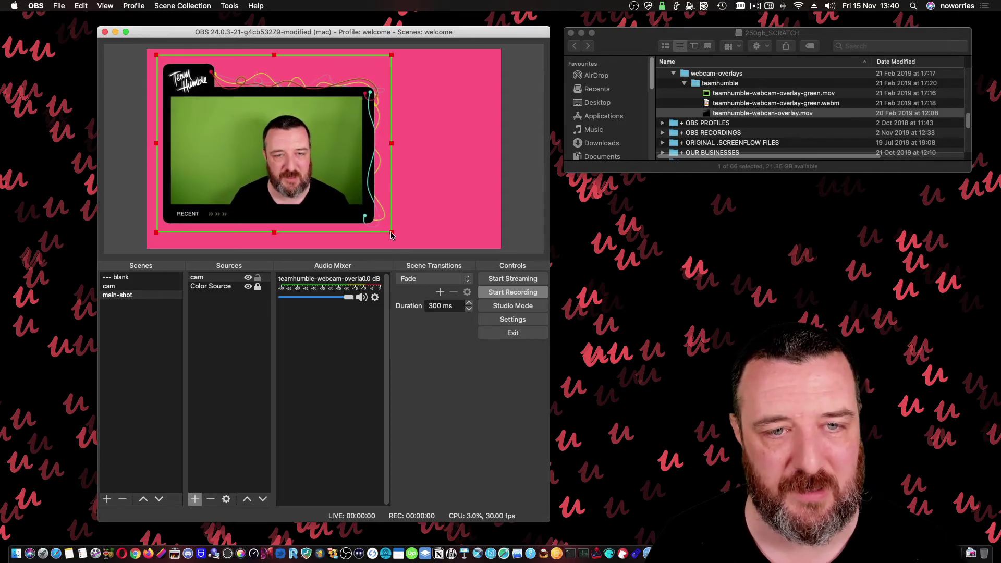
{"action": "left_click", "coordinate": [449, 223]}
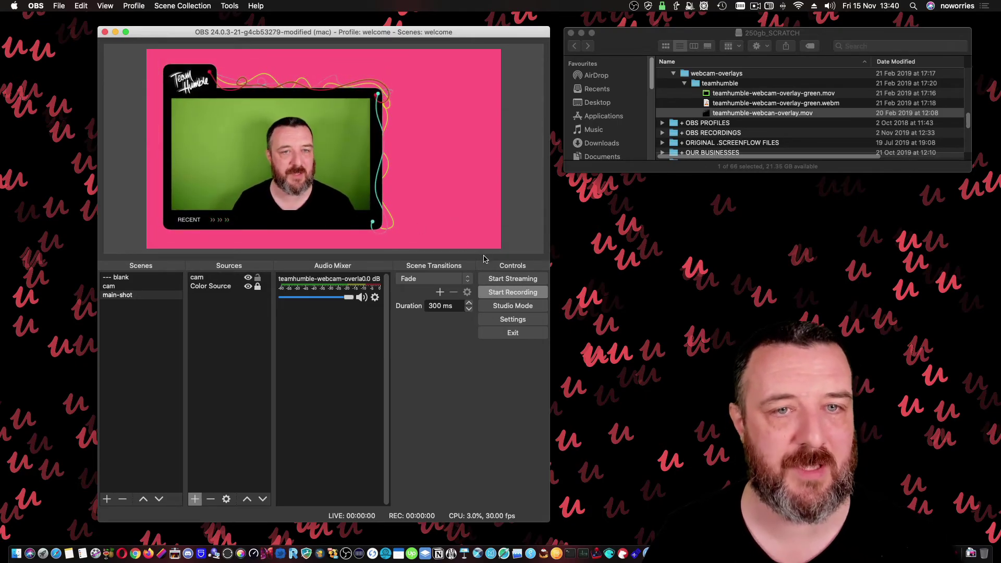
{"action": "left_click_drag", "start_coordinate": [258, 183], "coordinate": [305, 184]}
{"action": "left_click", "coordinate": [469, 189]}
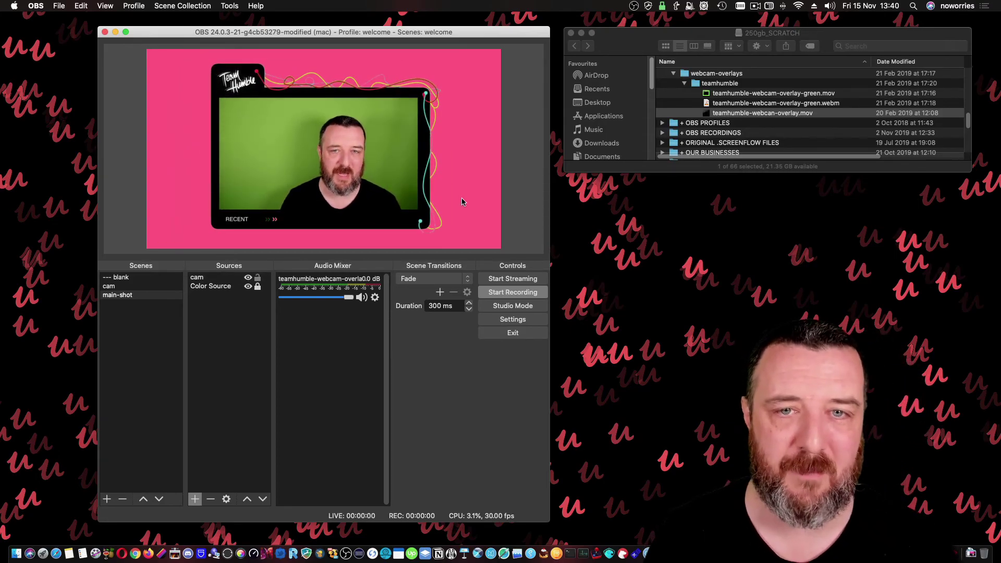